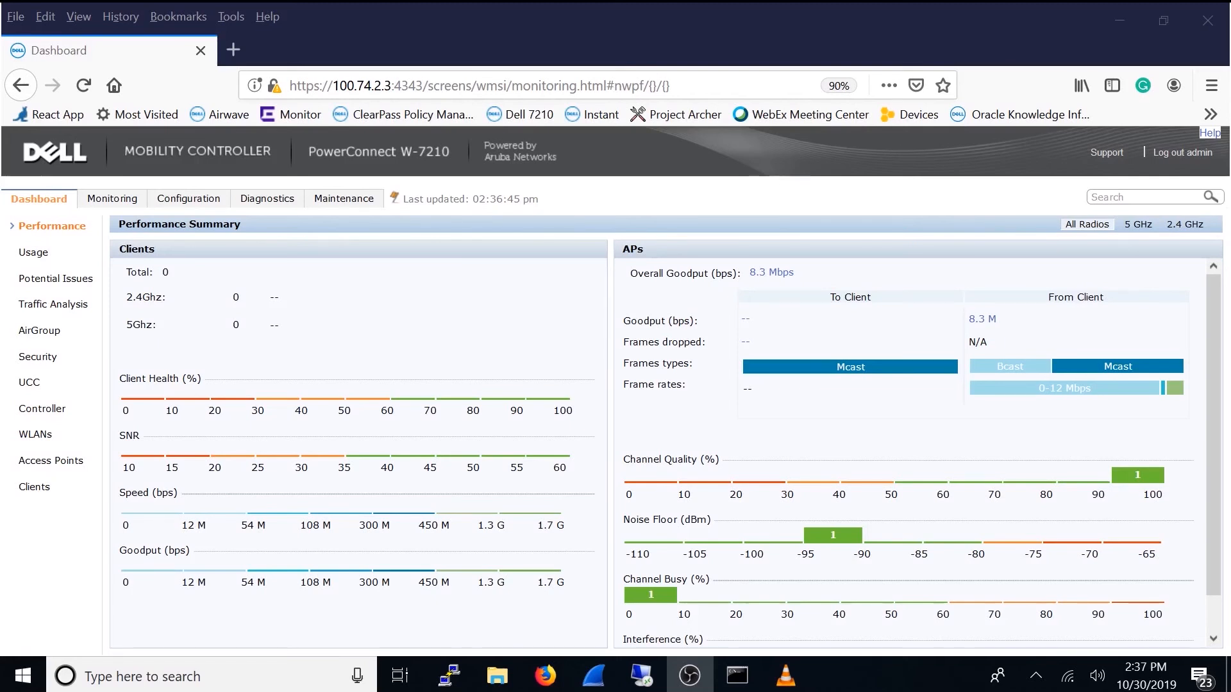
Step: Review the controller's internal database users under Authentication and the user roles under Access Control
click(187, 199)
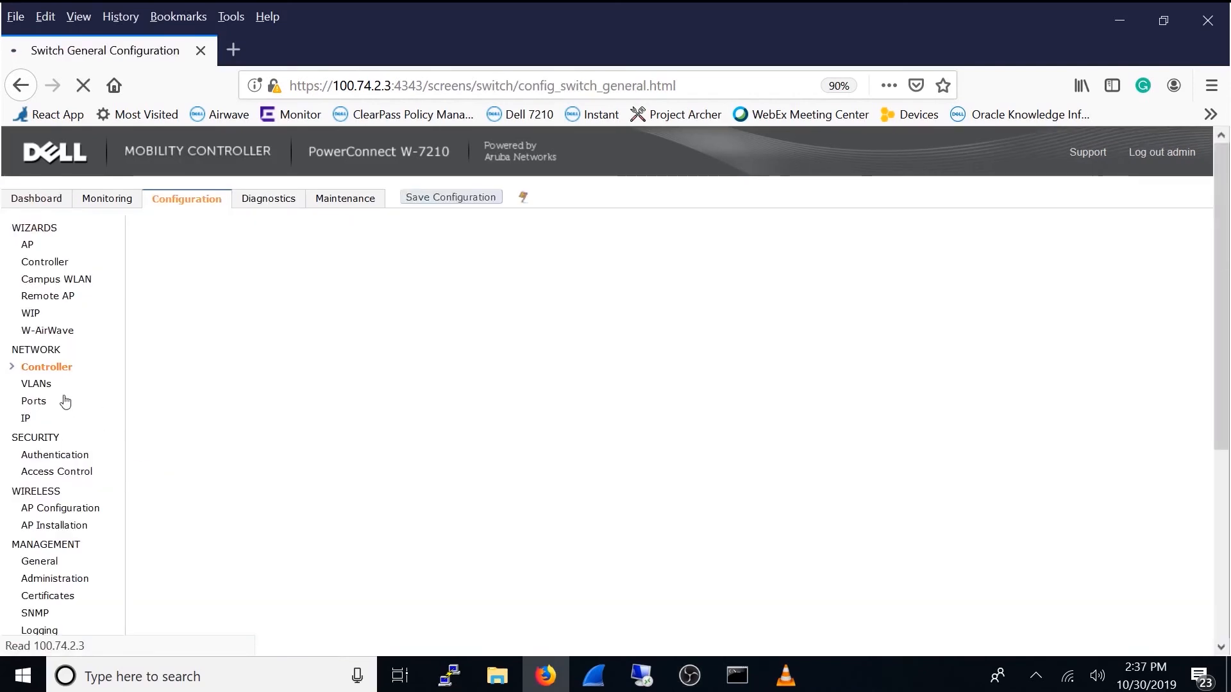
click(67, 455)
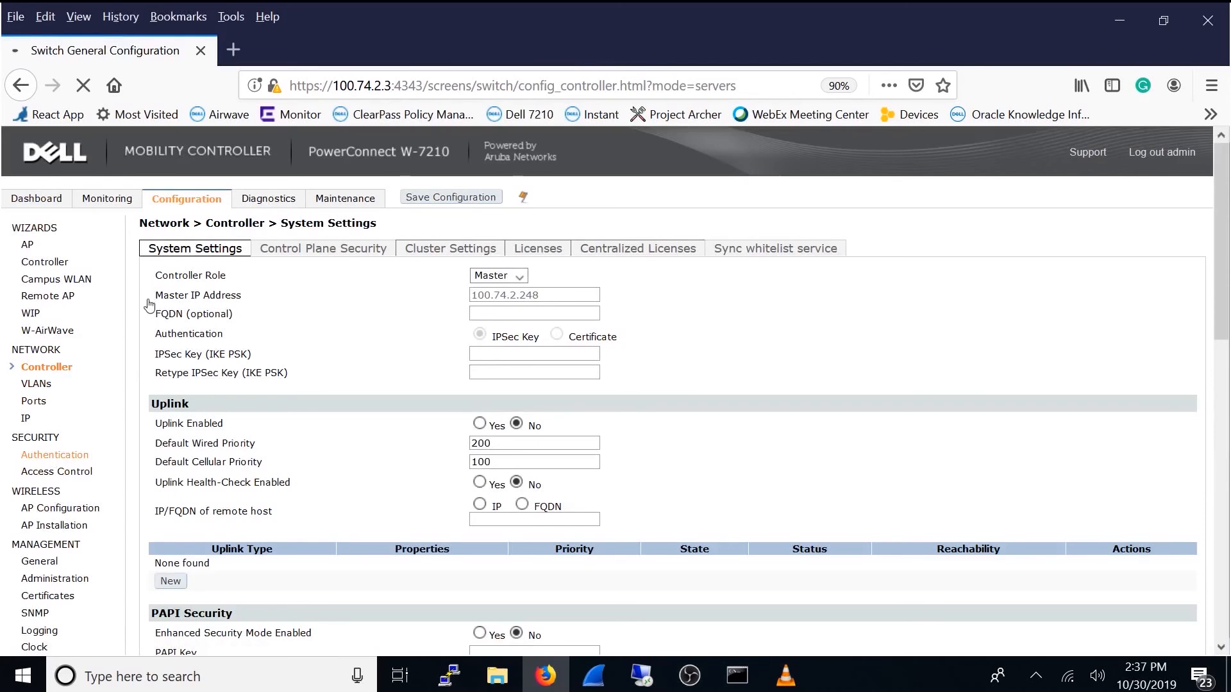
click(197, 371)
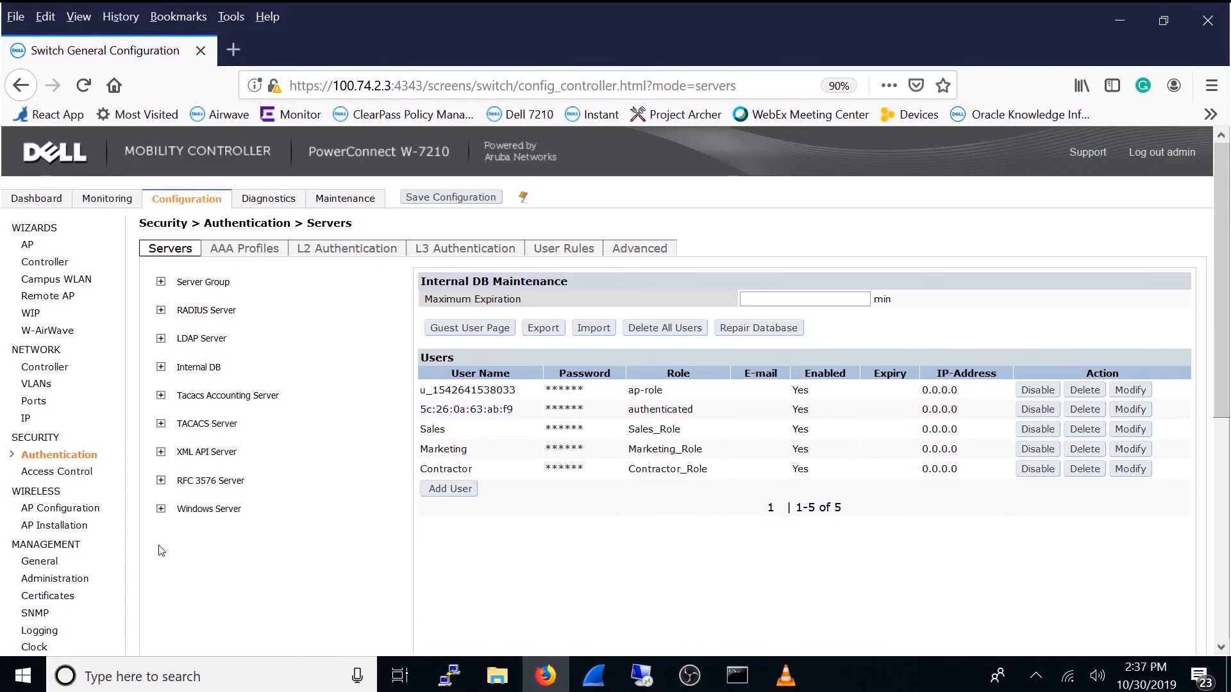
click(87, 472)
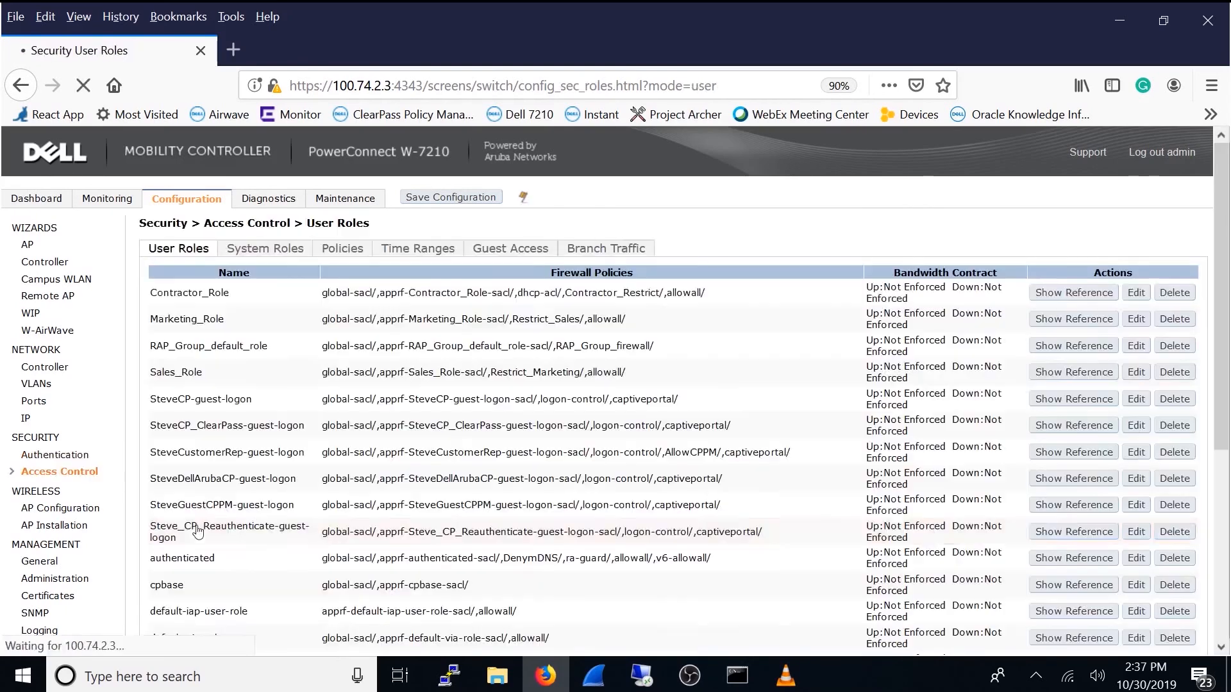
Step: Examine the IPv4 addresses assigned to VLANs 10, 20 and 30 in the VLAN configuration
click(36, 383)
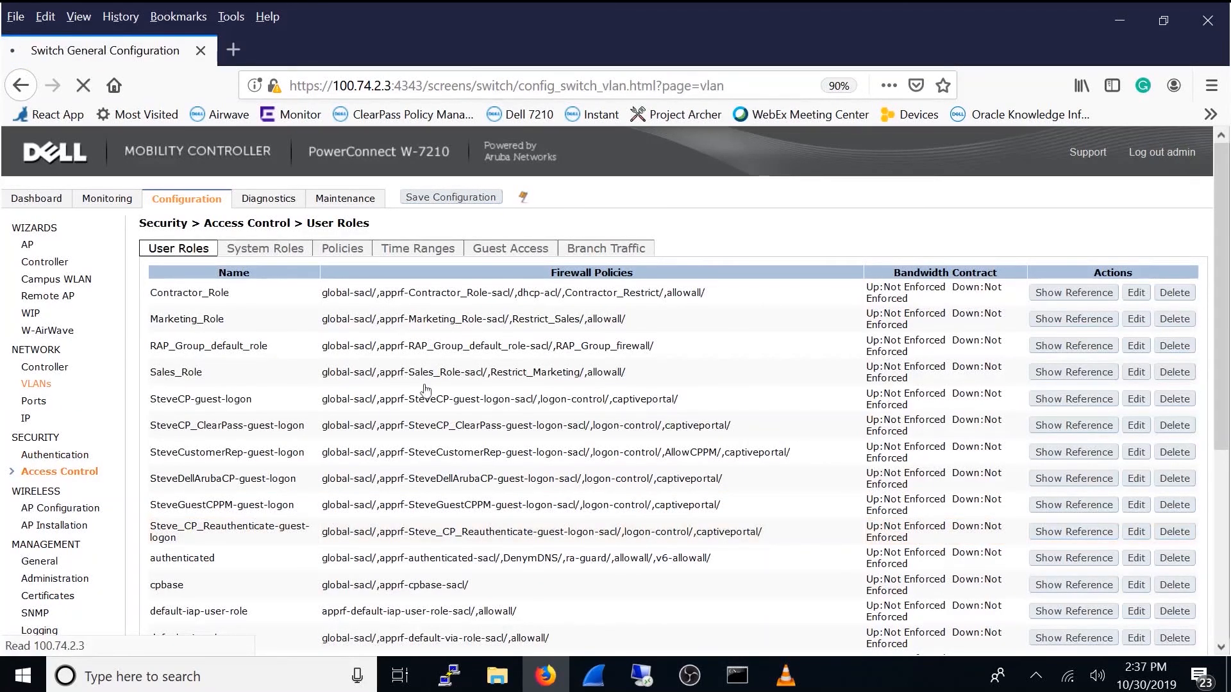
drag(294, 323, 219, 324)
drag(297, 359, 219, 360)
drag(293, 398, 222, 397)
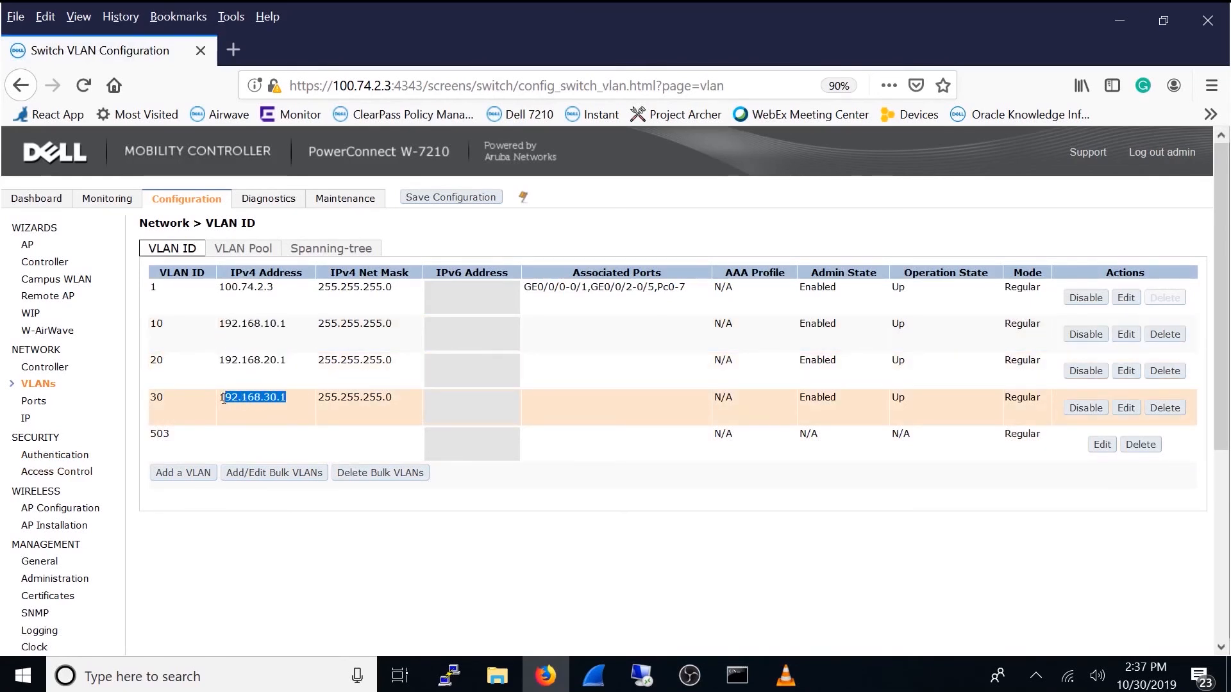
Step: Examine the IP interfaces of VLANs 10, 20 and 30 and the DHCP server's pool configuration
click(26, 418)
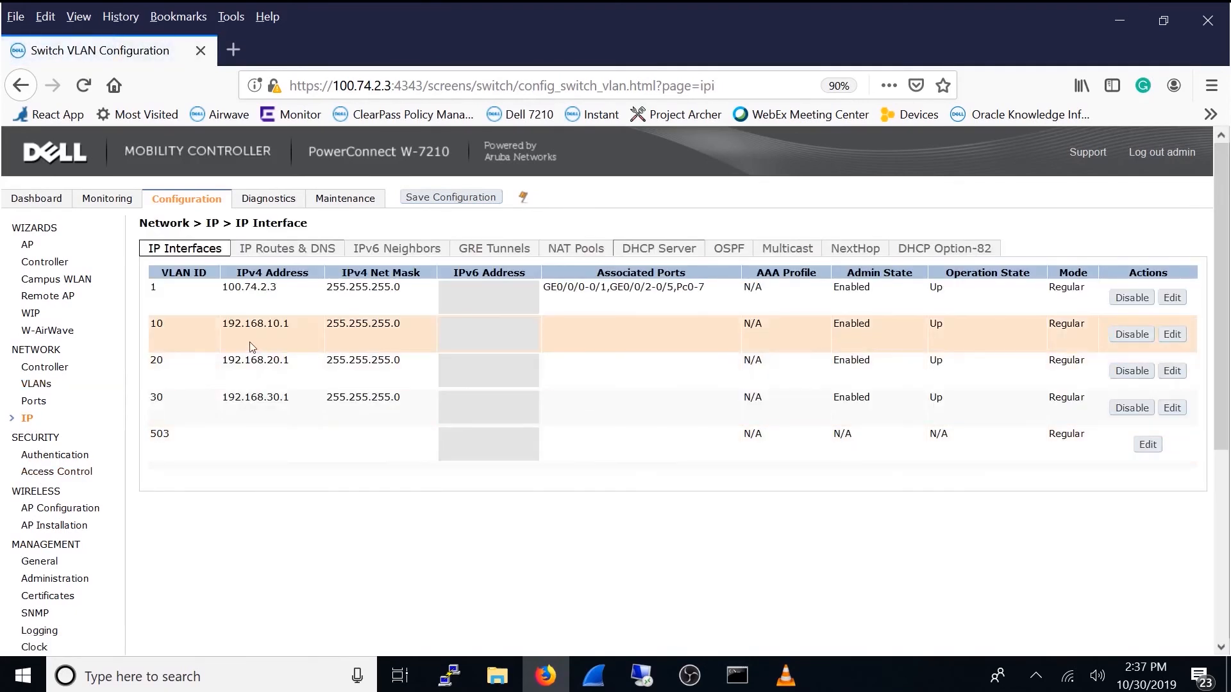
drag(289, 327, 220, 327)
click(293, 361)
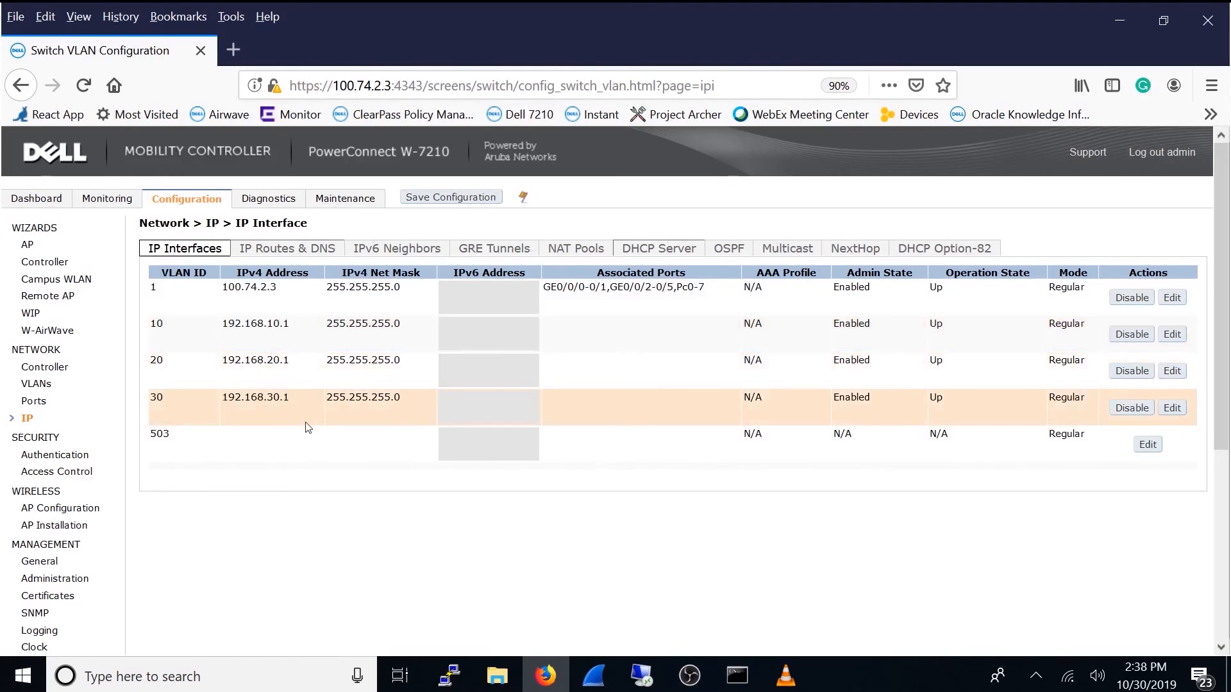
drag(249, 402, 228, 401)
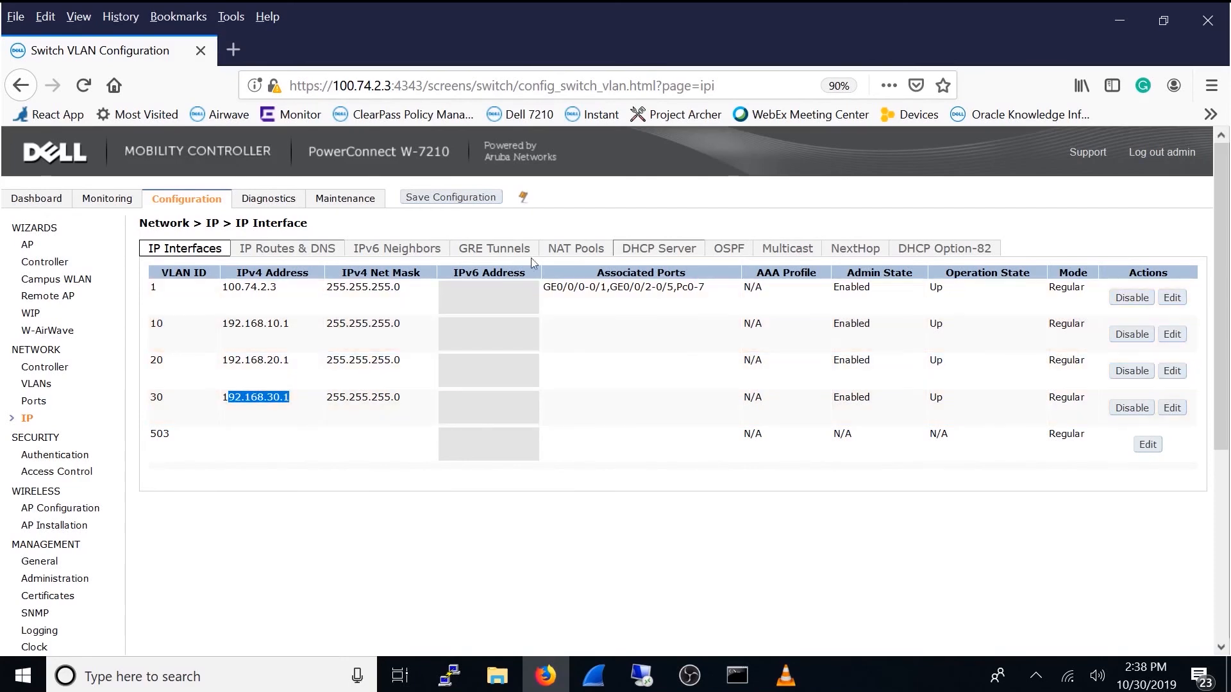
click(659, 248)
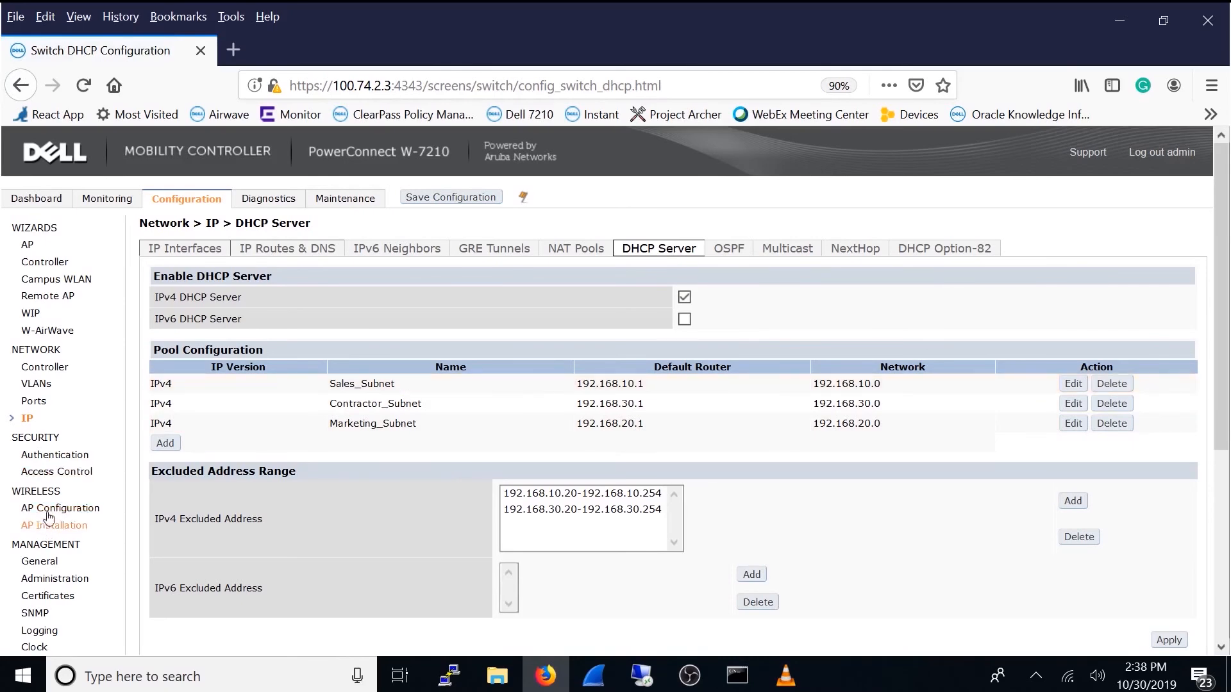
Step: Inspect the Sales user's password and role settings in the authentication server's internal database, and return to the user list without updating
click(58, 473)
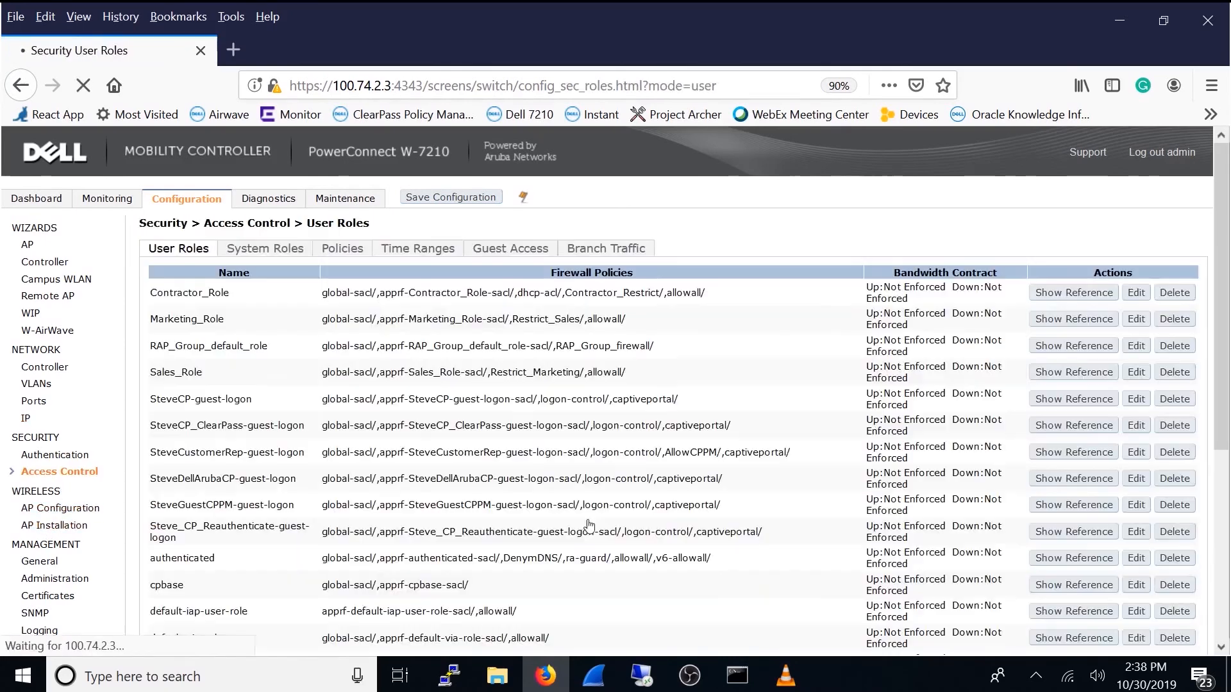
click(56, 456)
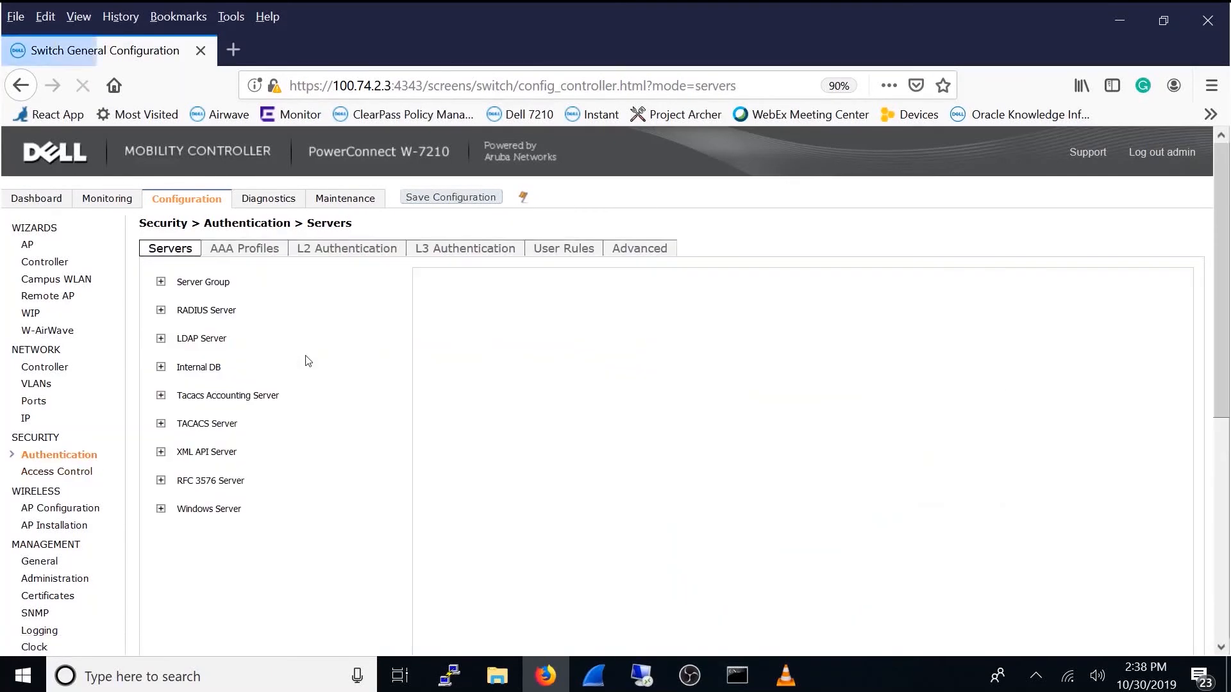
click(206, 368)
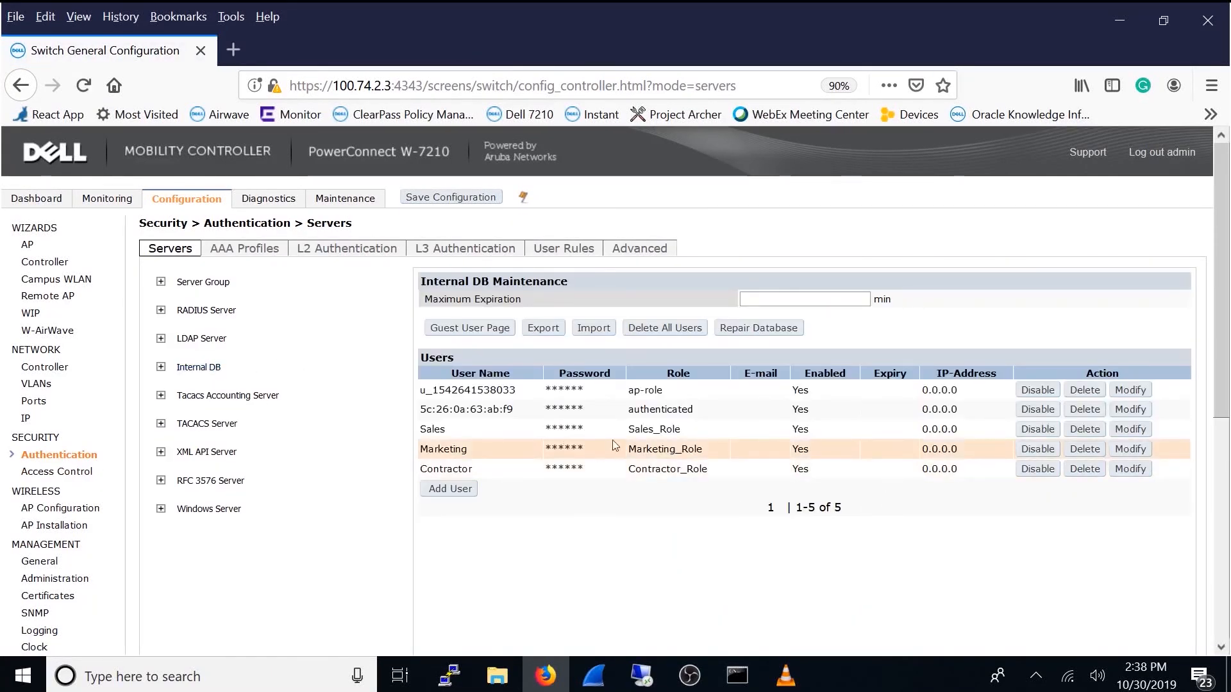
click(1130, 429)
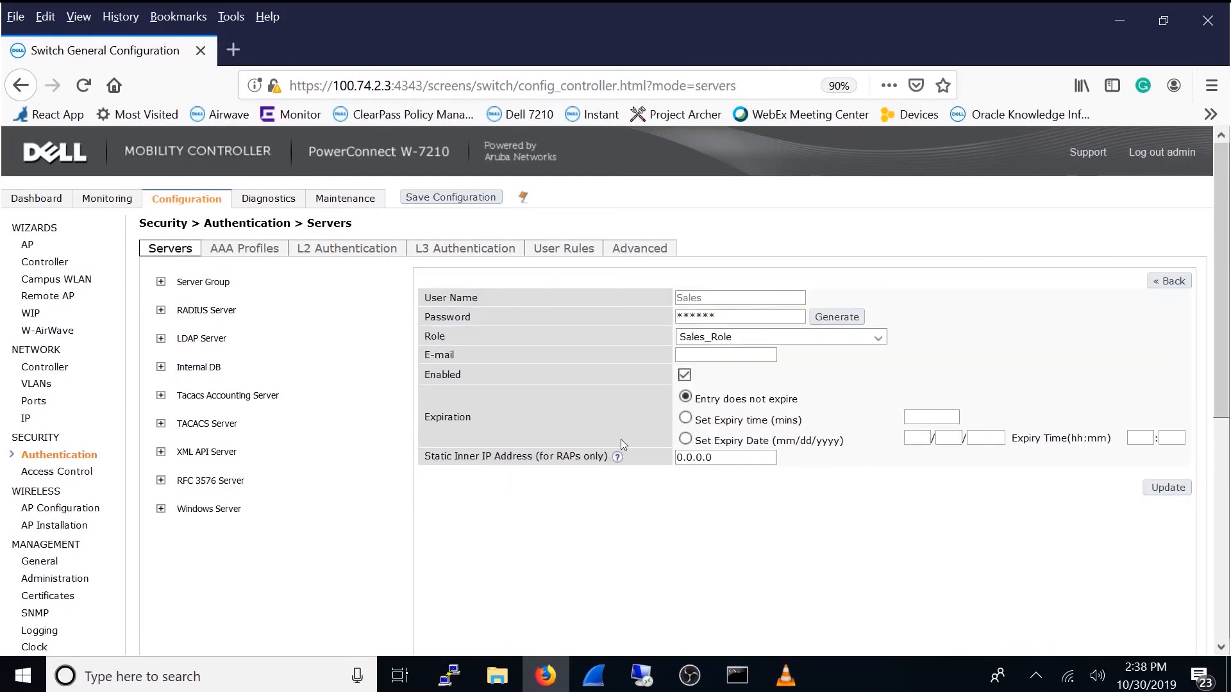
click(722, 318)
click(739, 337)
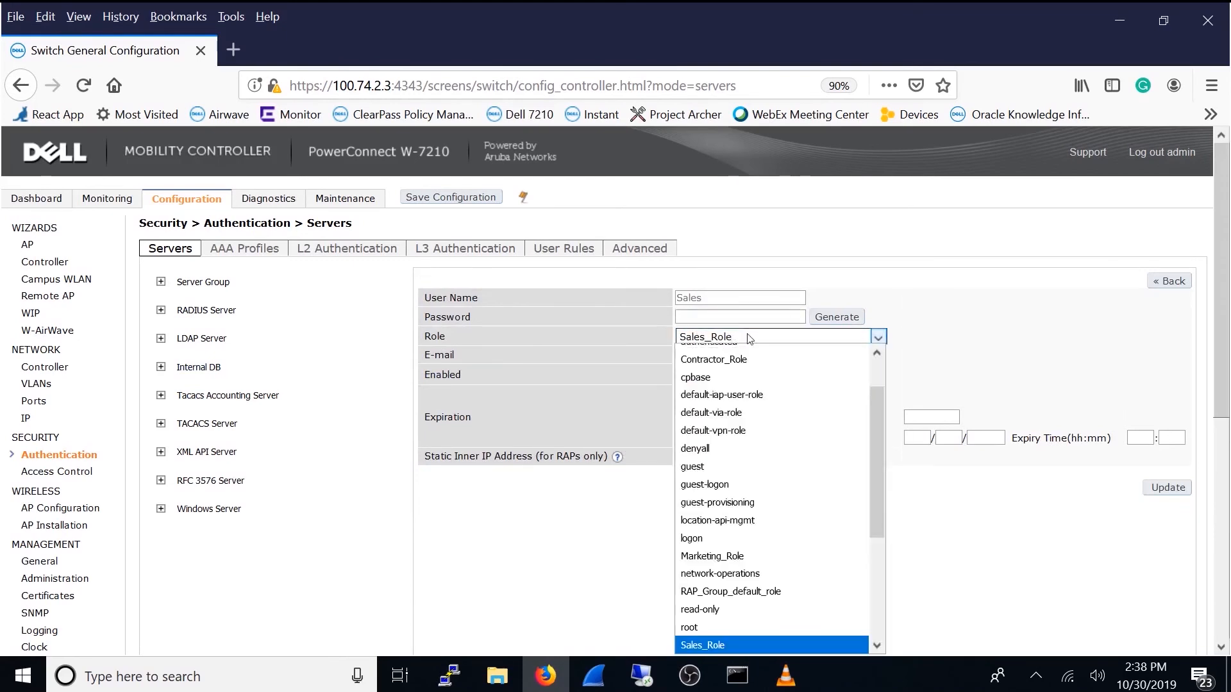
click(950, 389)
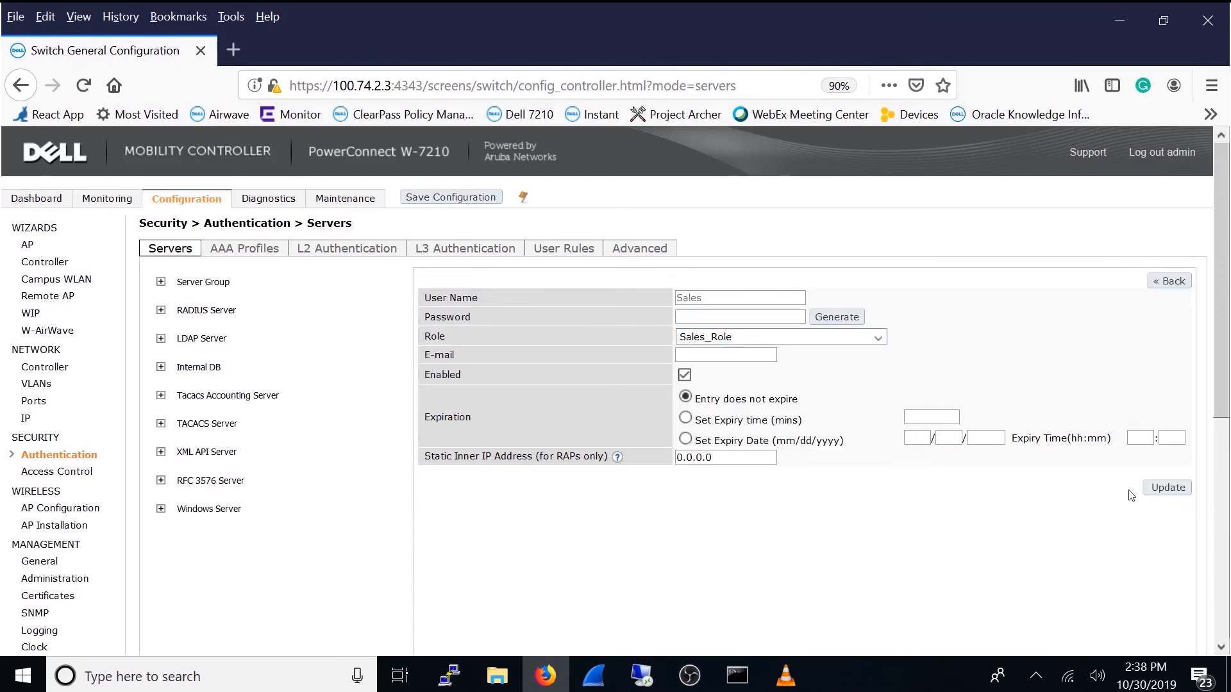
click(1170, 281)
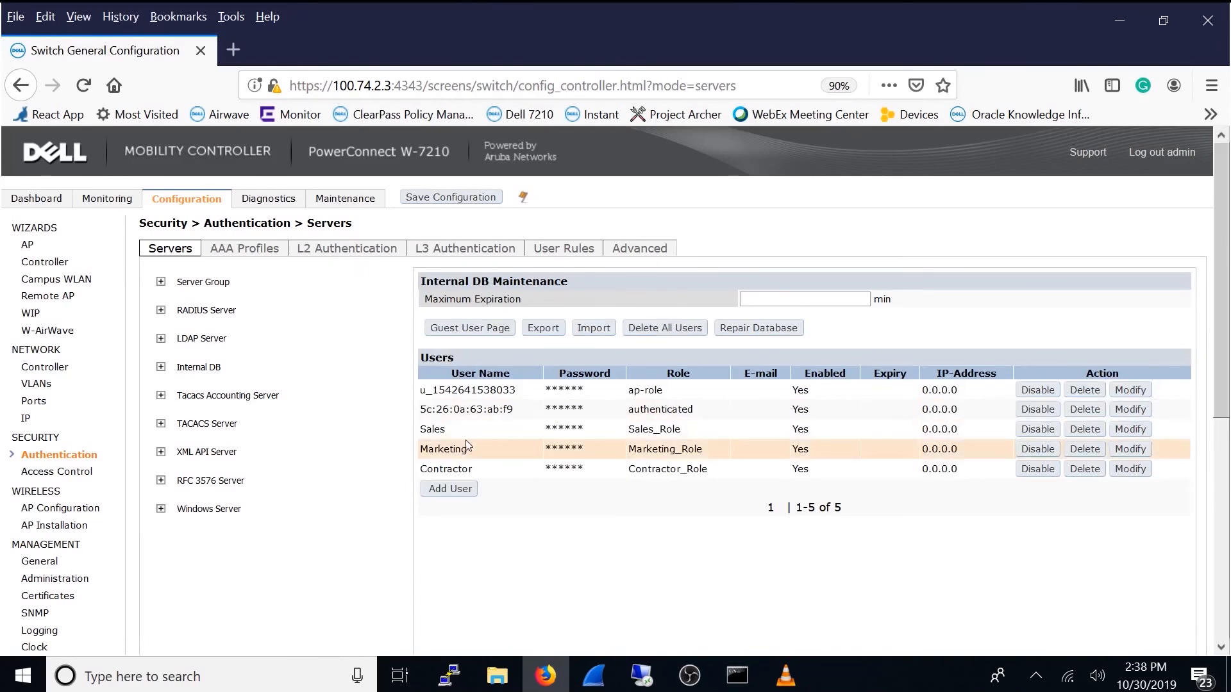
Step: Inspect the Marketing and Contractor users' settings in the internal database and return to the user list
click(1130, 450)
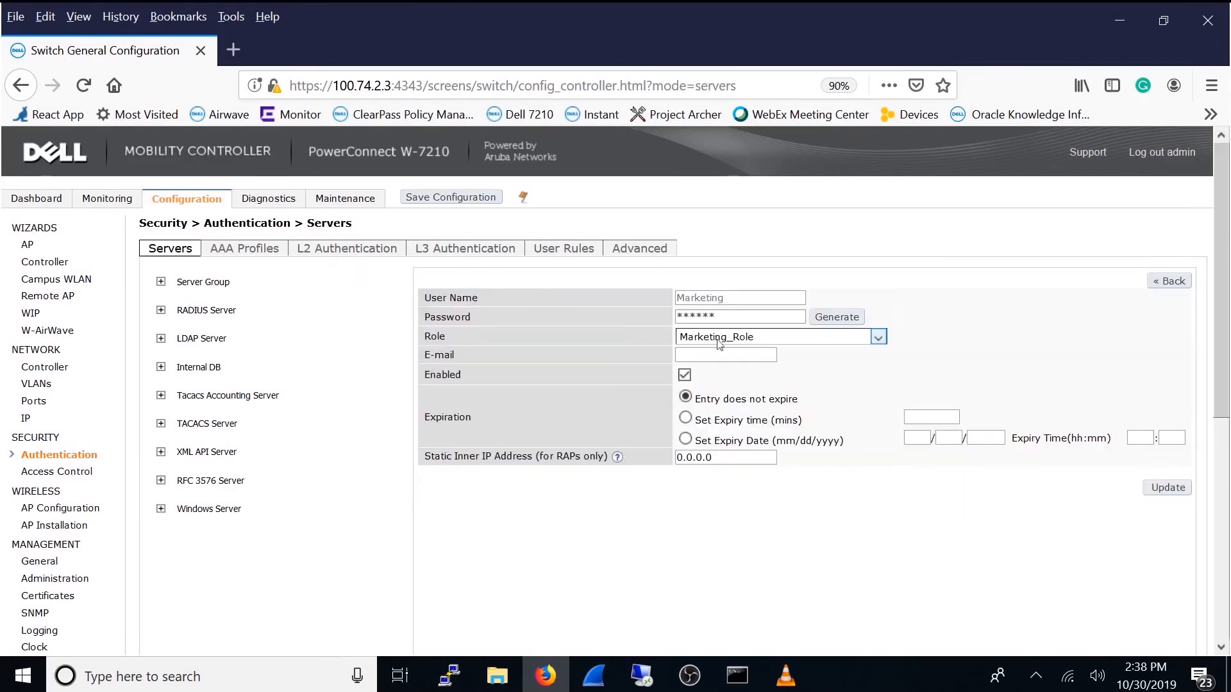
click(1168, 281)
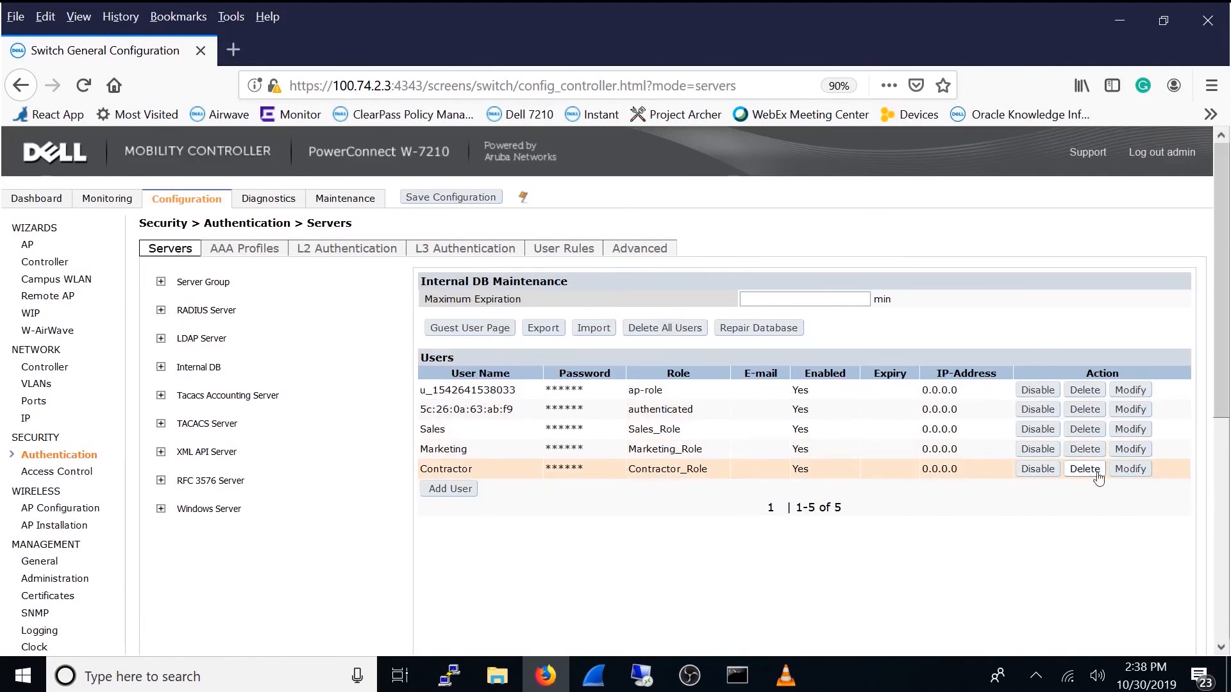
click(1126, 472)
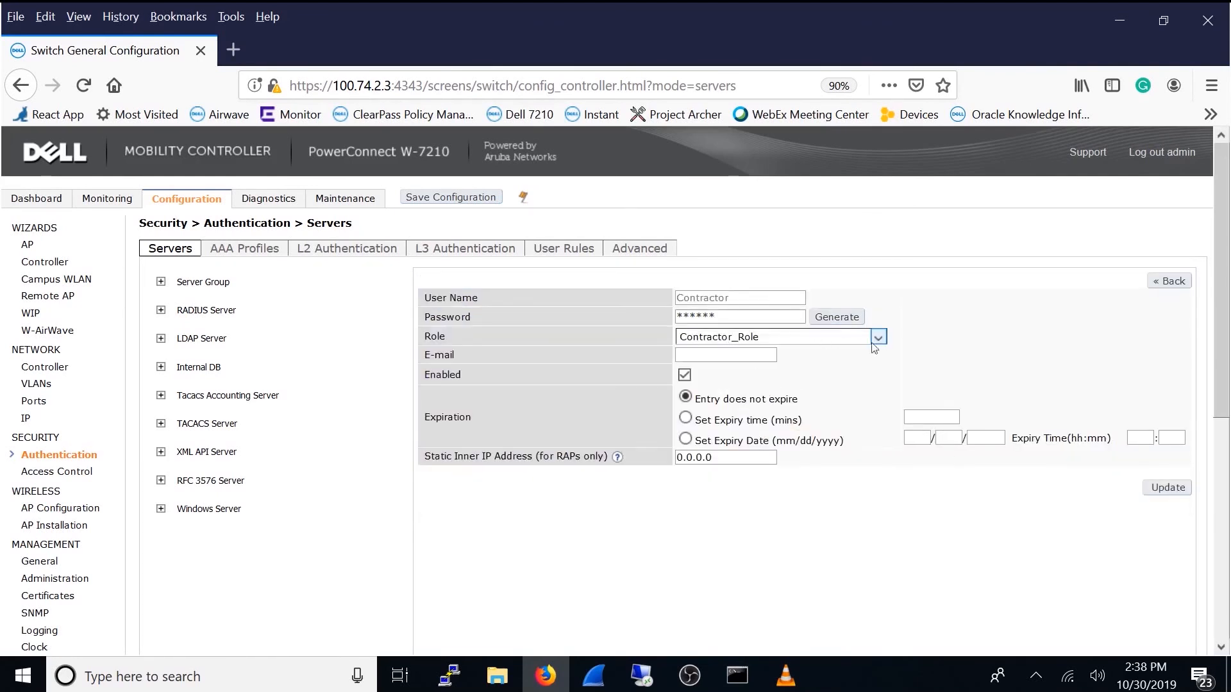
click(1168, 281)
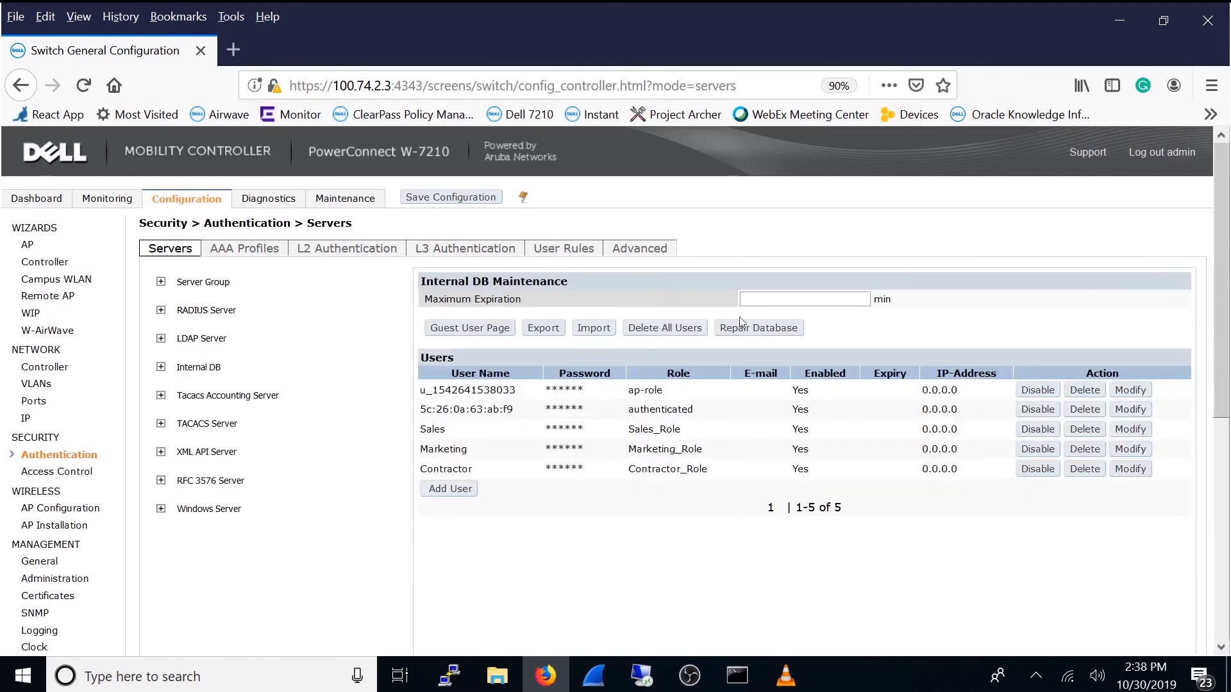
Step: Inspect the firewall policies and role VLAN ID of Sales_Role and Marketing_Role under Access Control
click(49, 475)
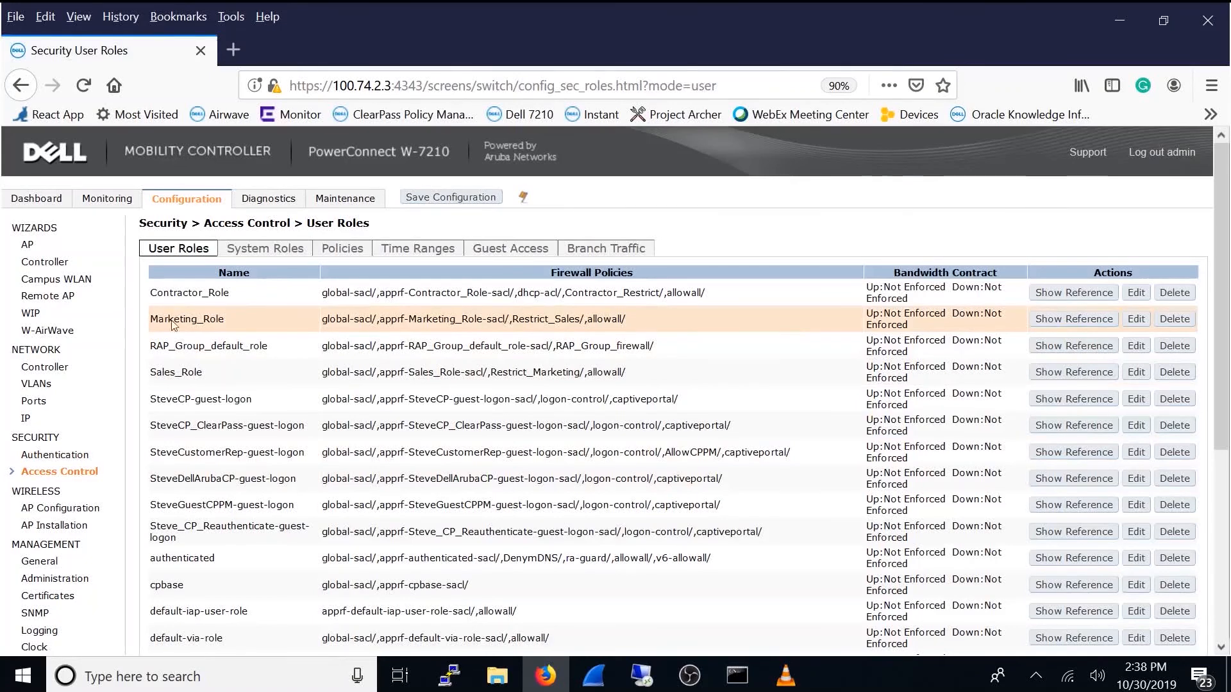
click(1136, 372)
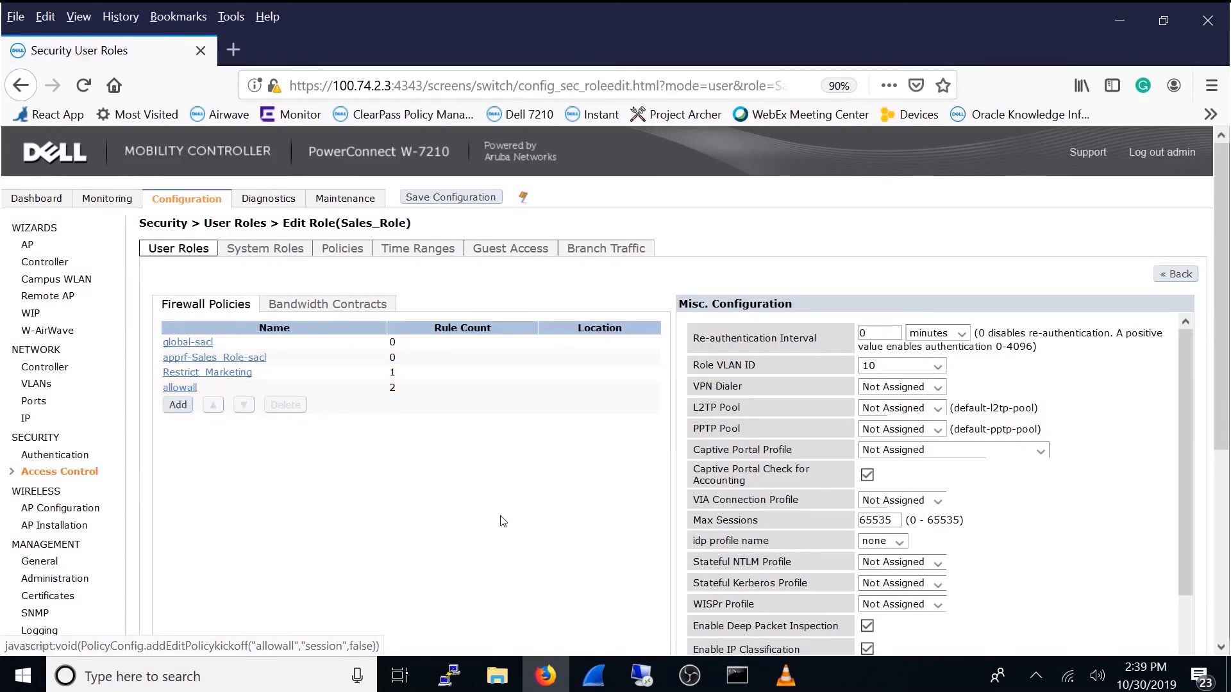
click(1186, 282)
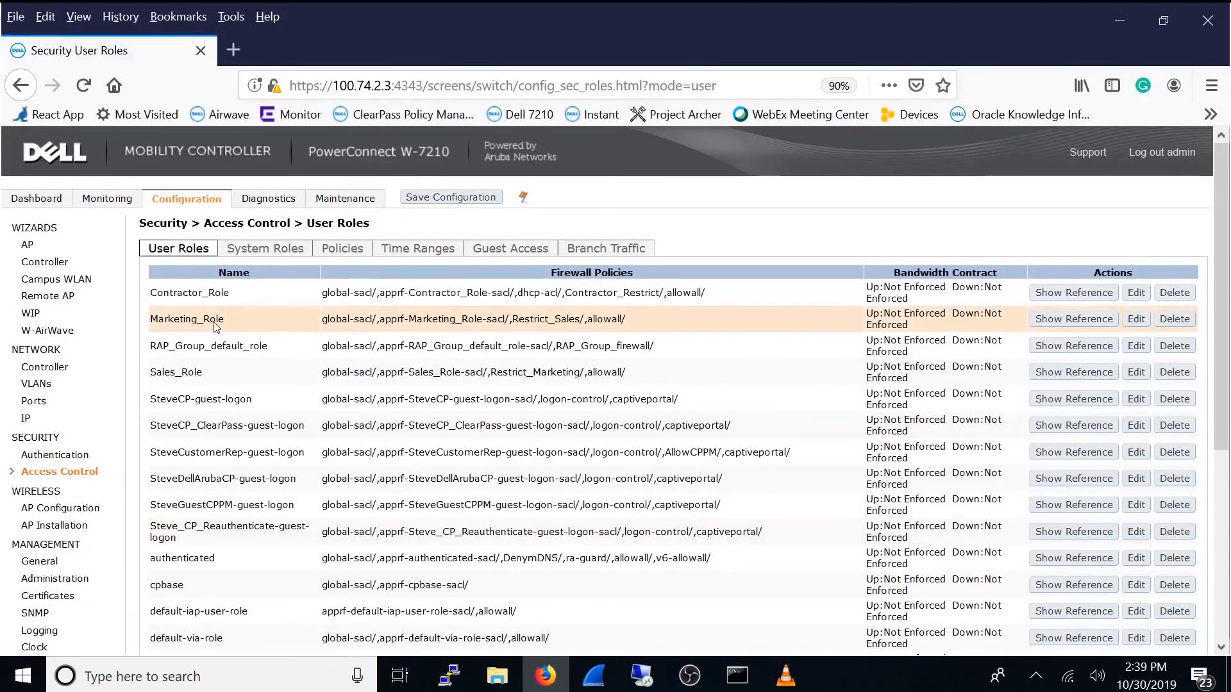
click(1130, 321)
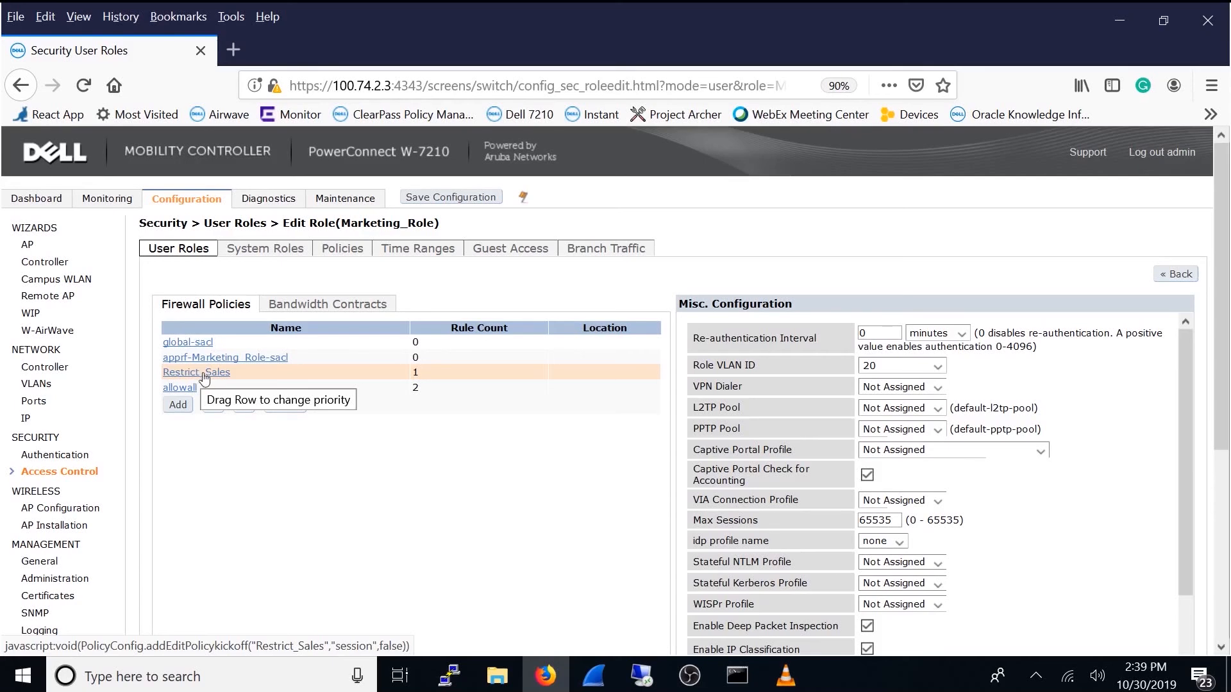
click(1168, 276)
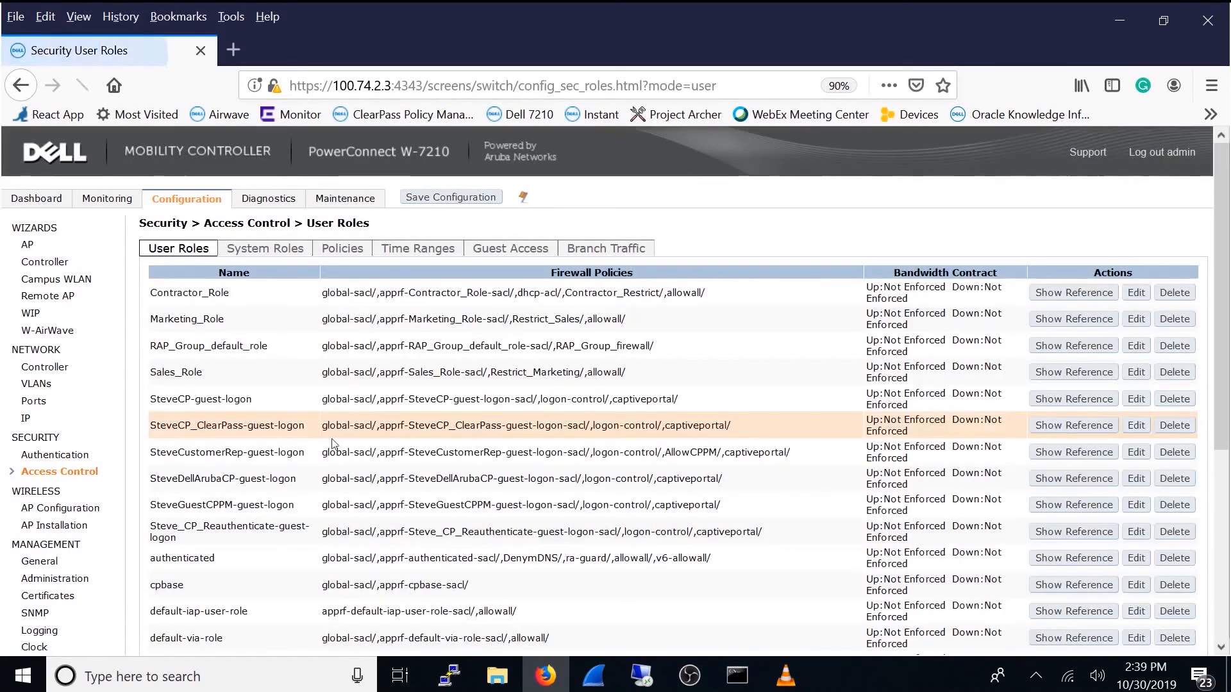
Step: Inspect Contractor_Role and the rules of its Contractor_Restrict firewall policy, and return to the user roles list
click(1136, 293)
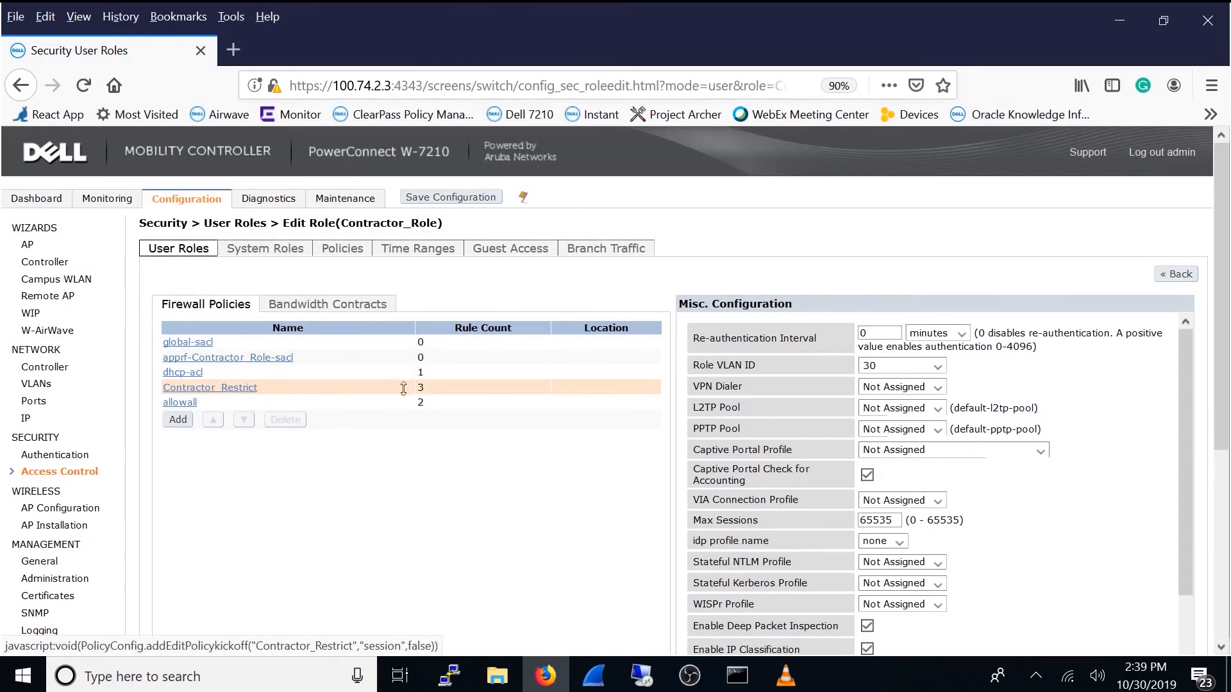
click(250, 390)
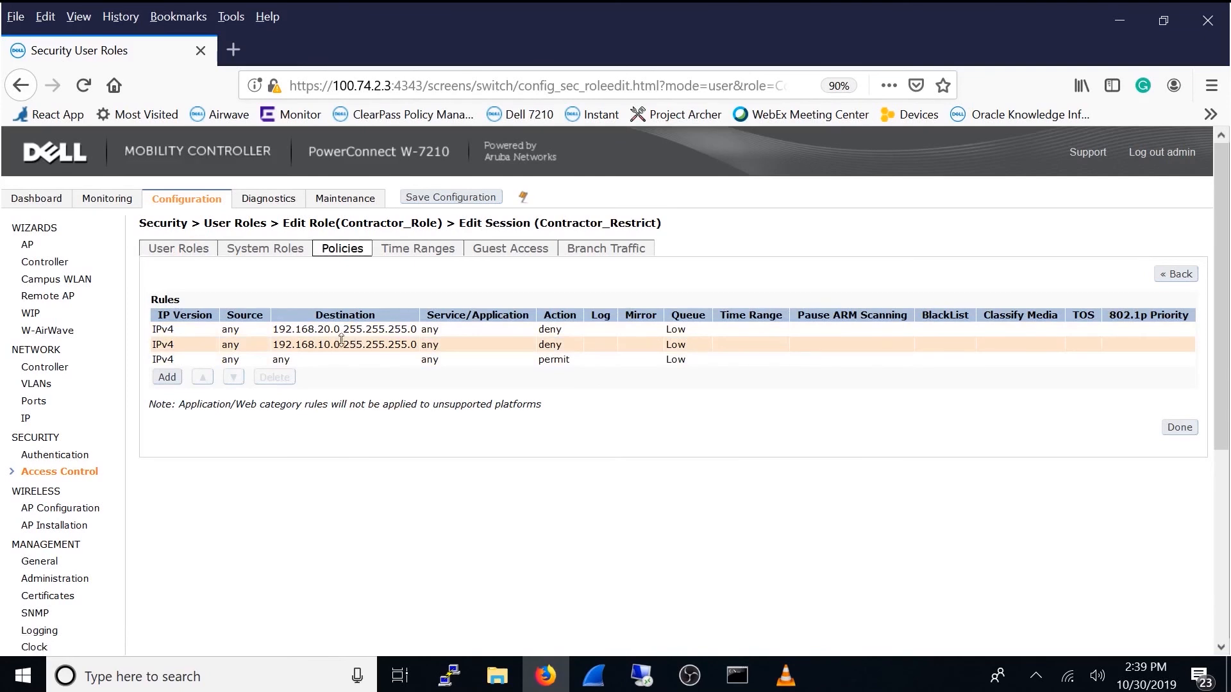
click(1178, 274)
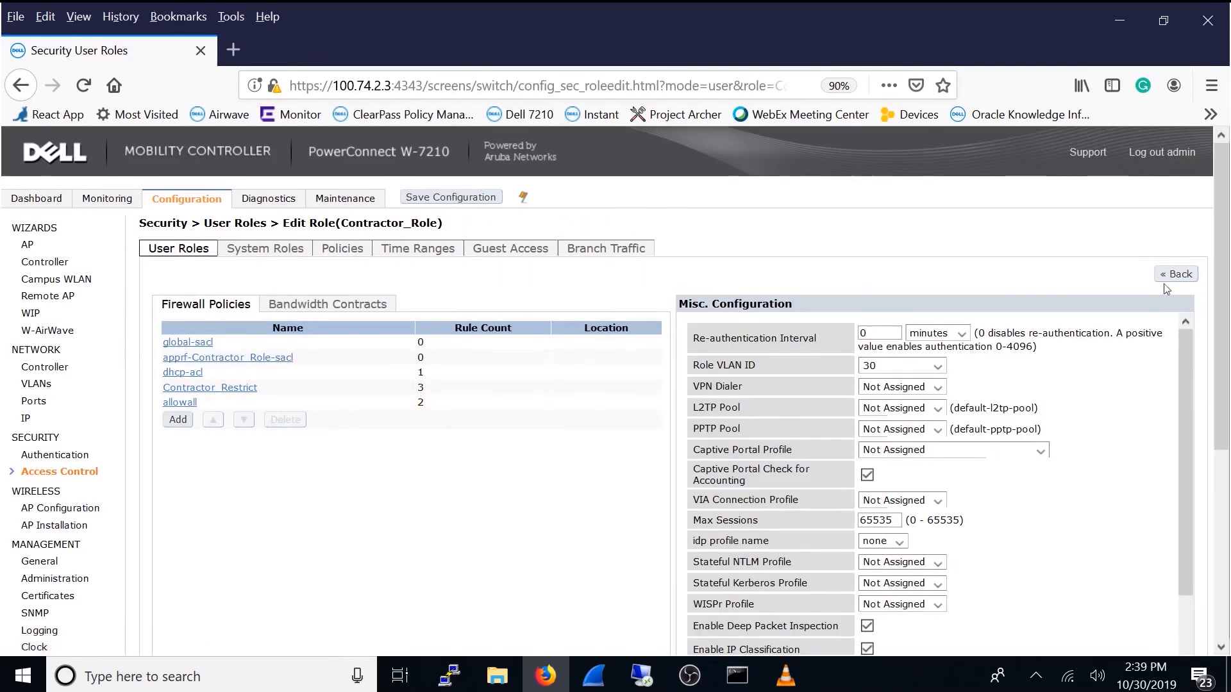
click(1185, 276)
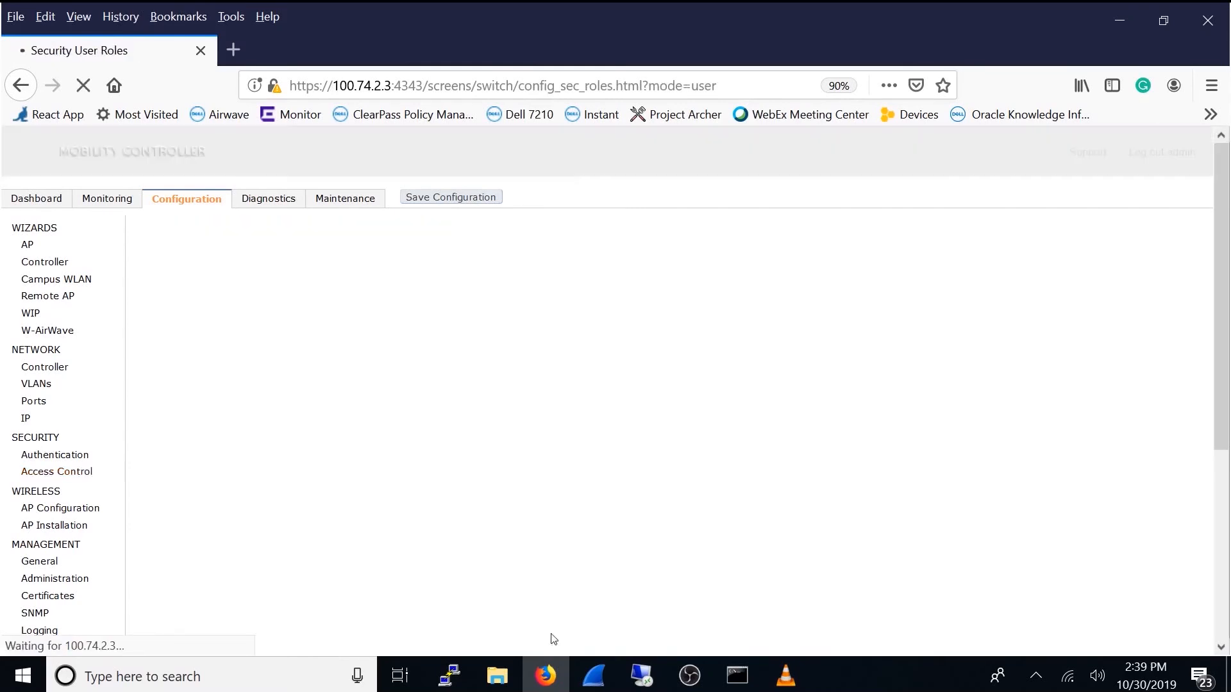
Step: Switch to the Remote Desktop Connection session and move the Command Prompt window clear of the Wi-Fi settings
click(642, 675)
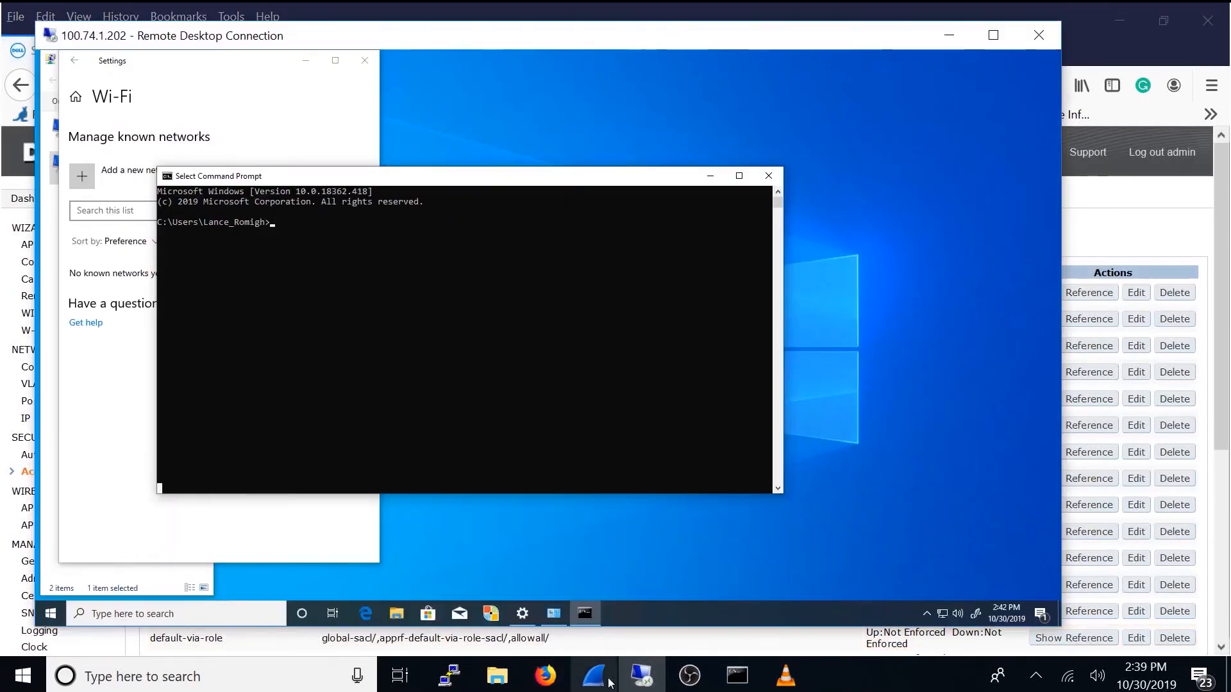
drag(396, 192, 545, 120)
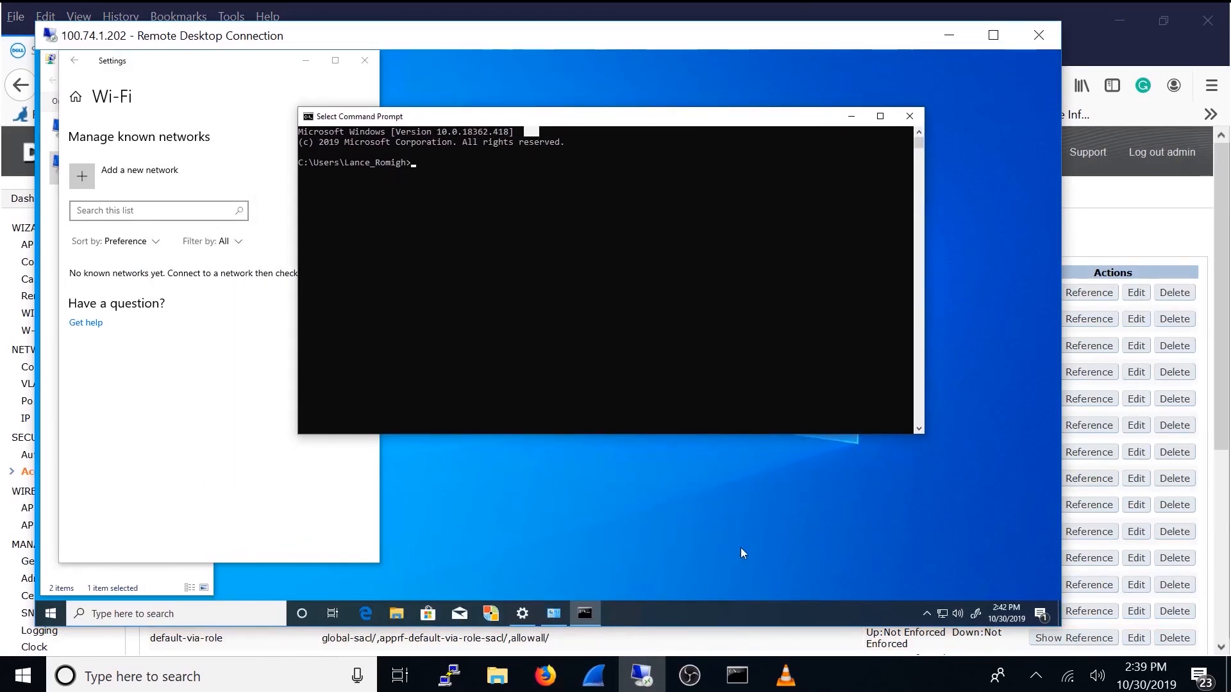
Step: Switch to Wireshark, examine the Info column of the captured authentication frames, and minimize the capture window
click(596, 676)
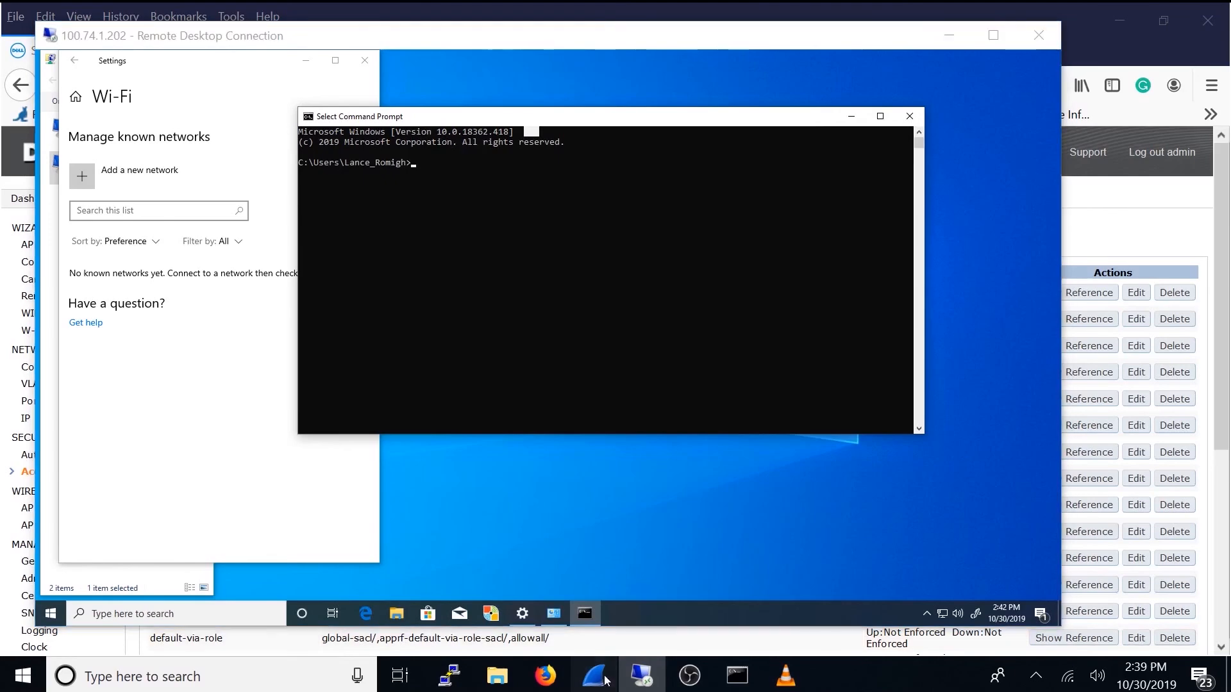
drag(701, 429, 1065, 418)
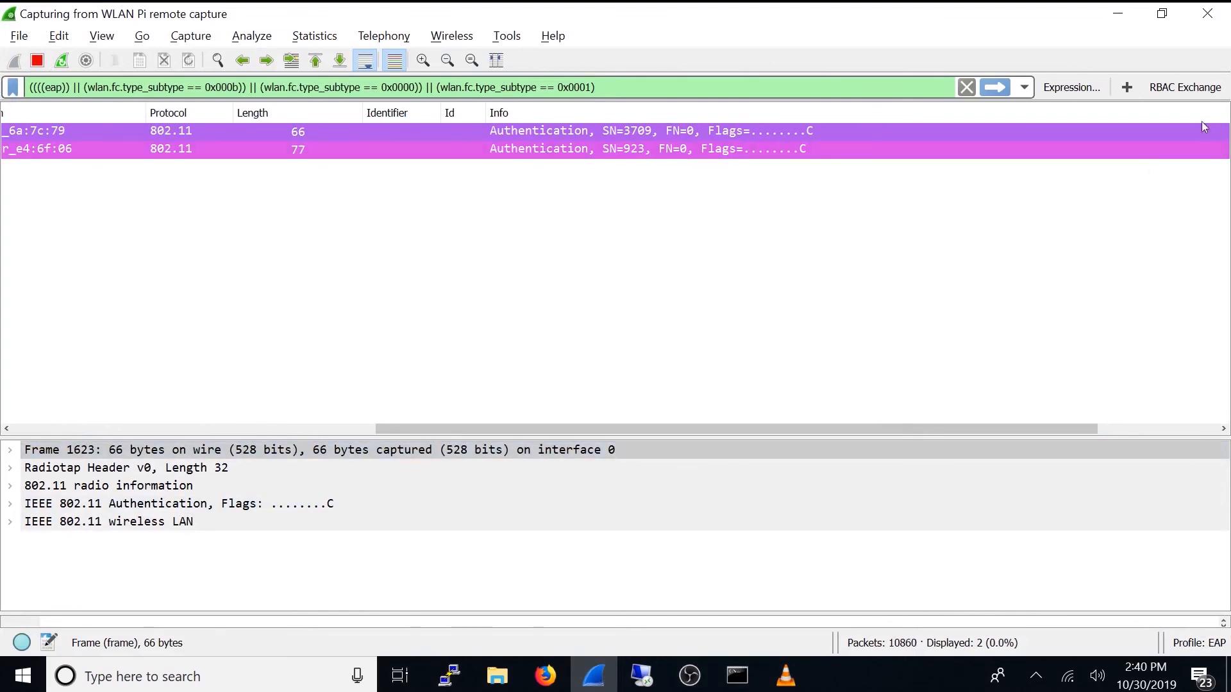
click(1114, 15)
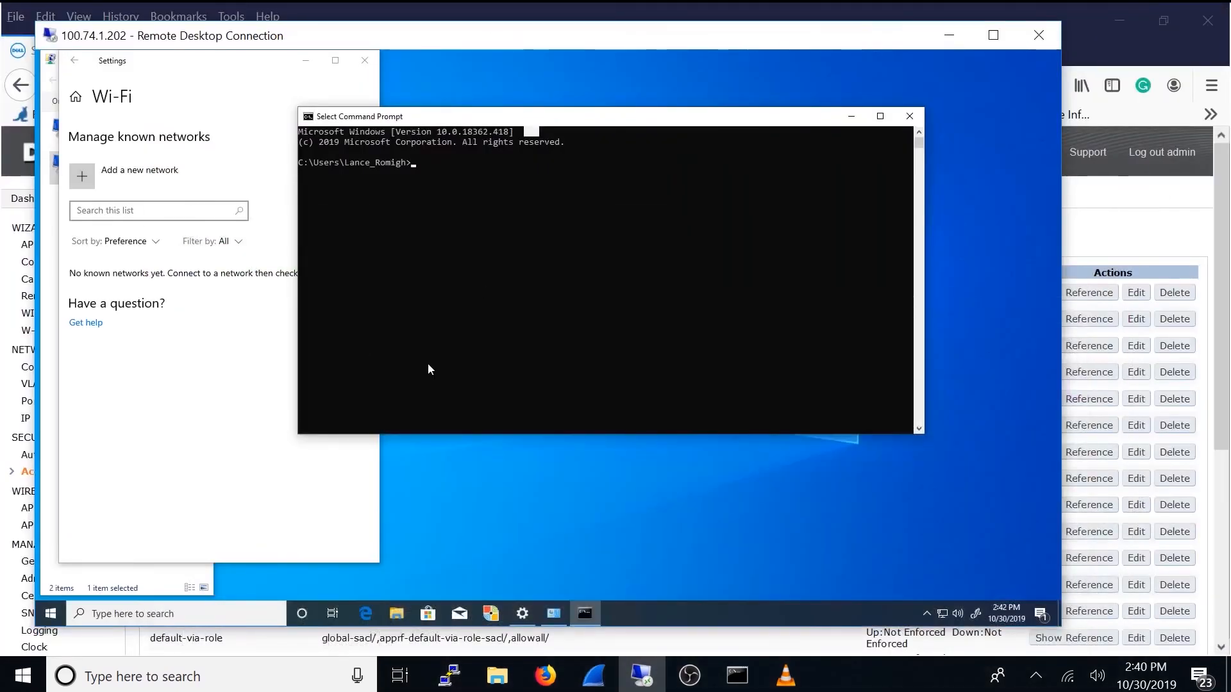
Step: Start connecting the remote client to the secured RBAC-Demo Wi-Fi network, up to the credentials request
click(941, 613)
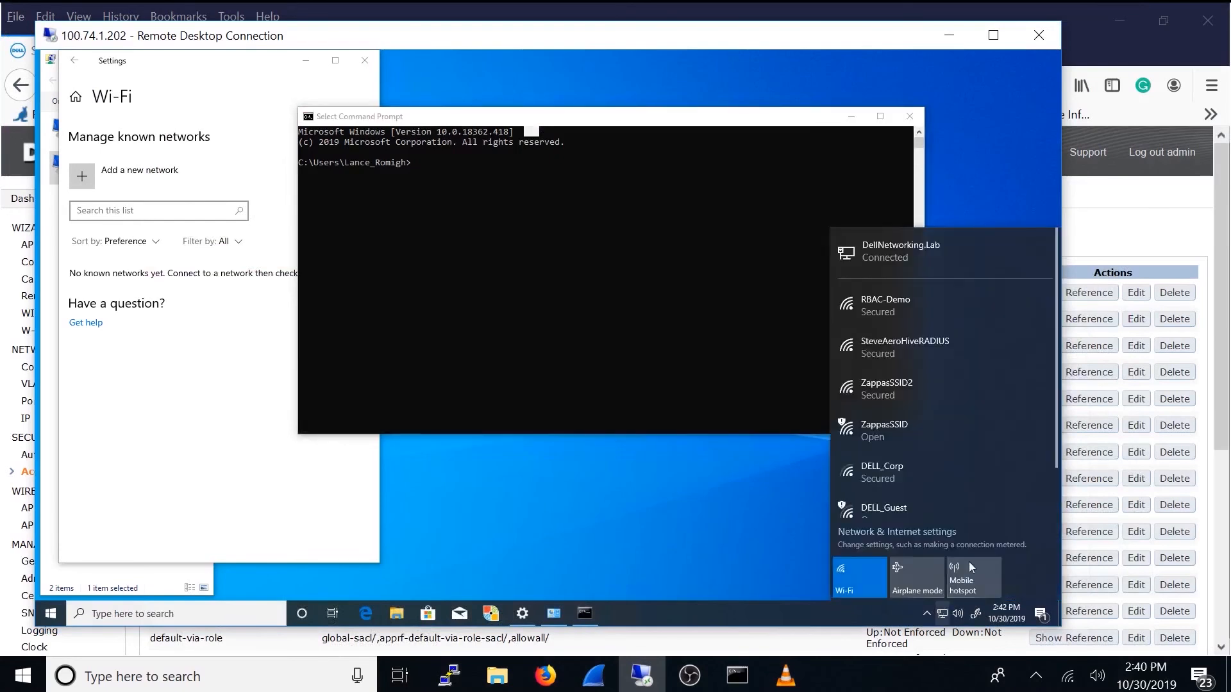
click(916, 321)
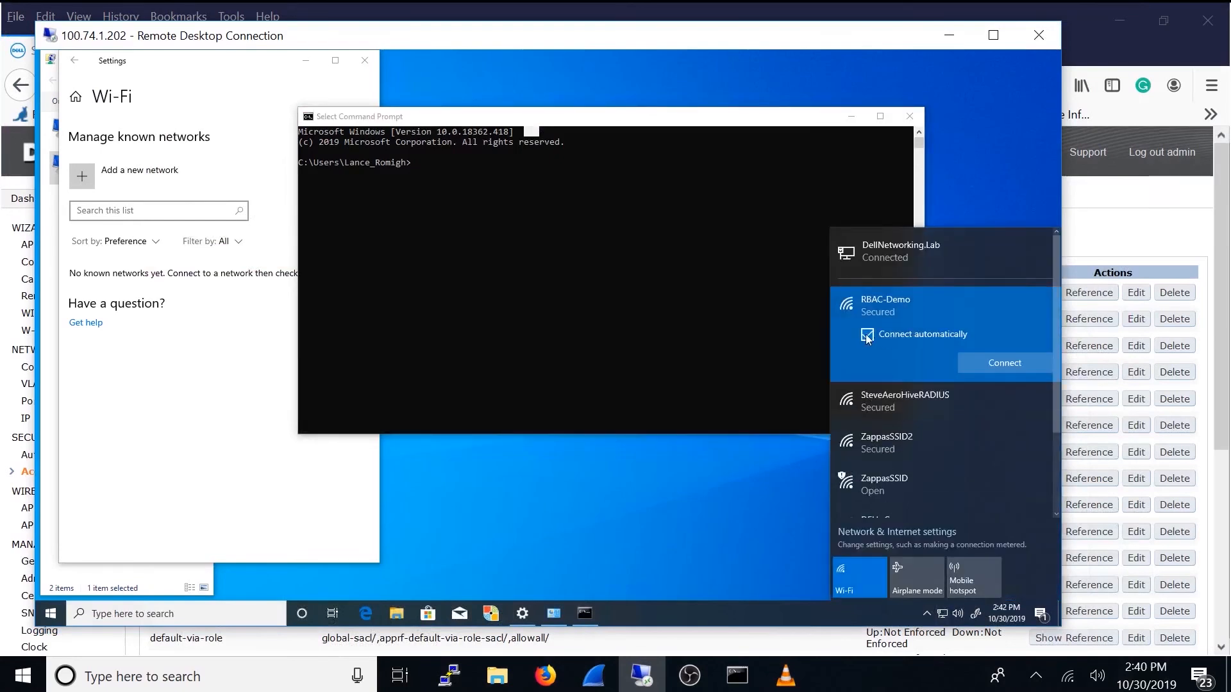
click(961, 361)
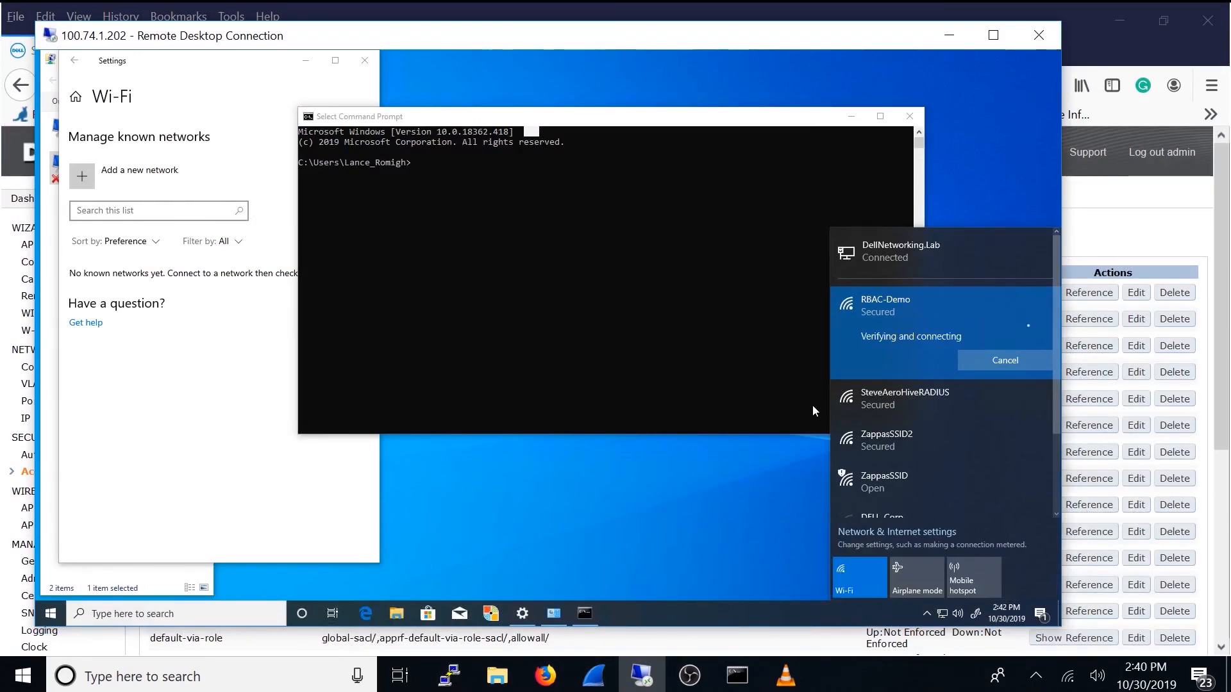
Step: Switch to Wireshark and examine the first connection attempt's authentication, association, EAP Identity and Failure frames
click(586, 686)
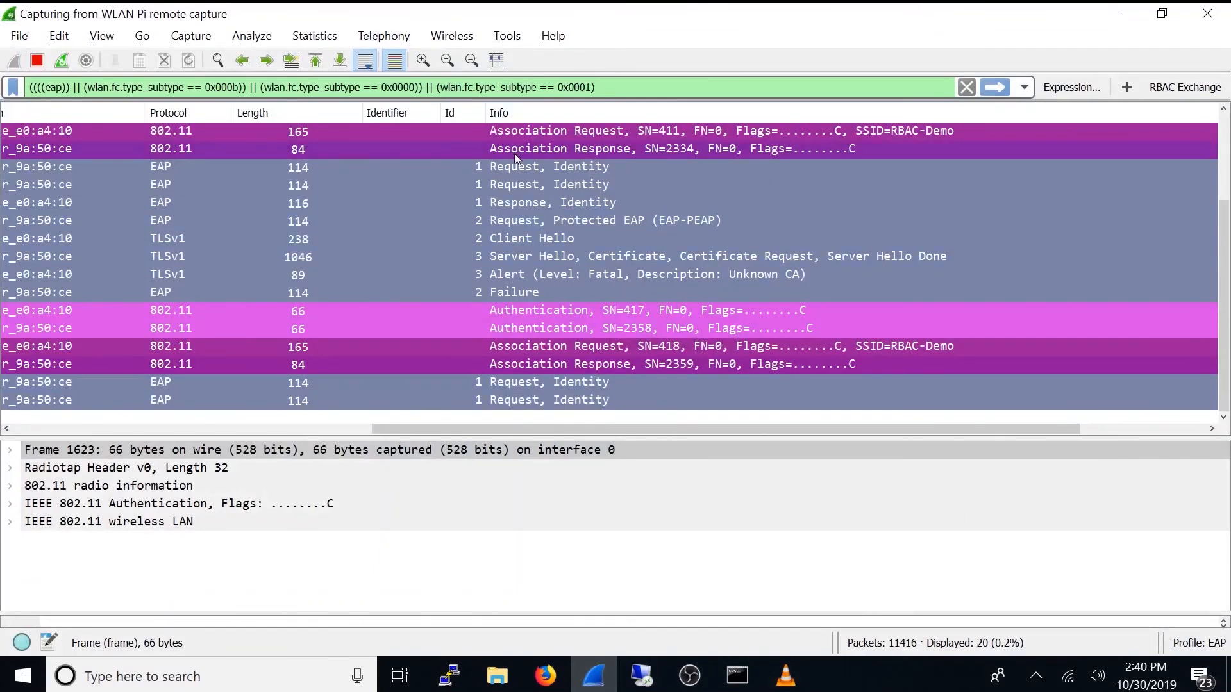
scroll(510, 164, up, 2)
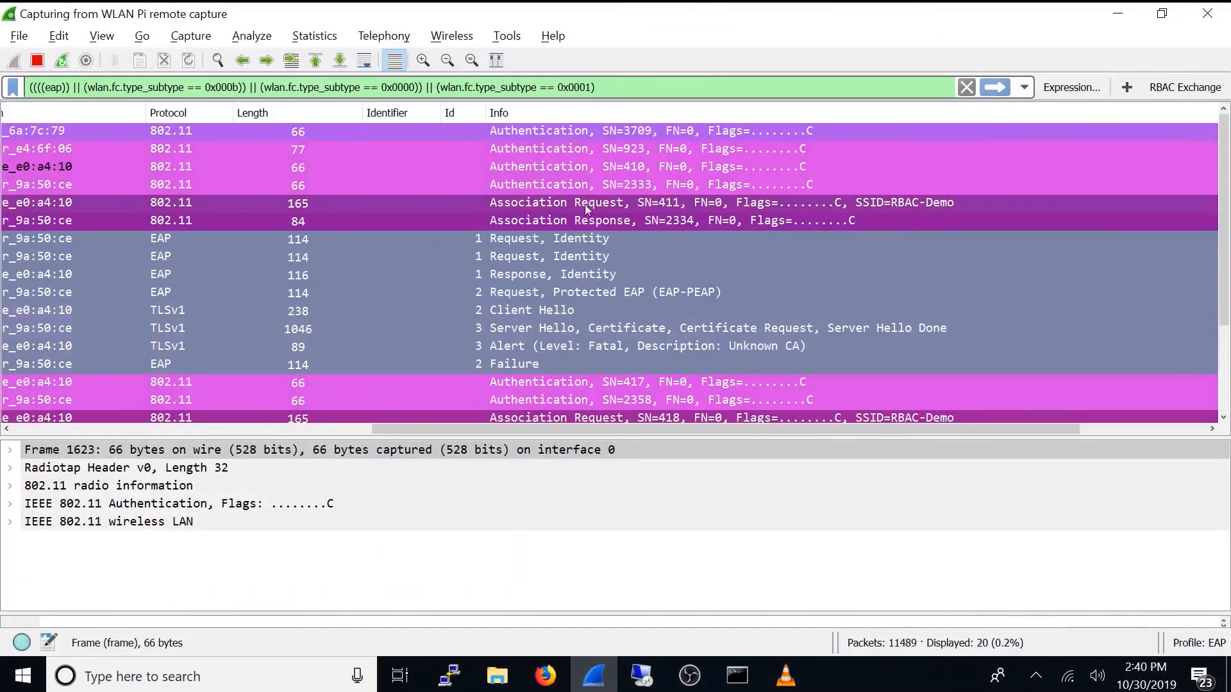
click(506, 183)
click(504, 203)
click(506, 222)
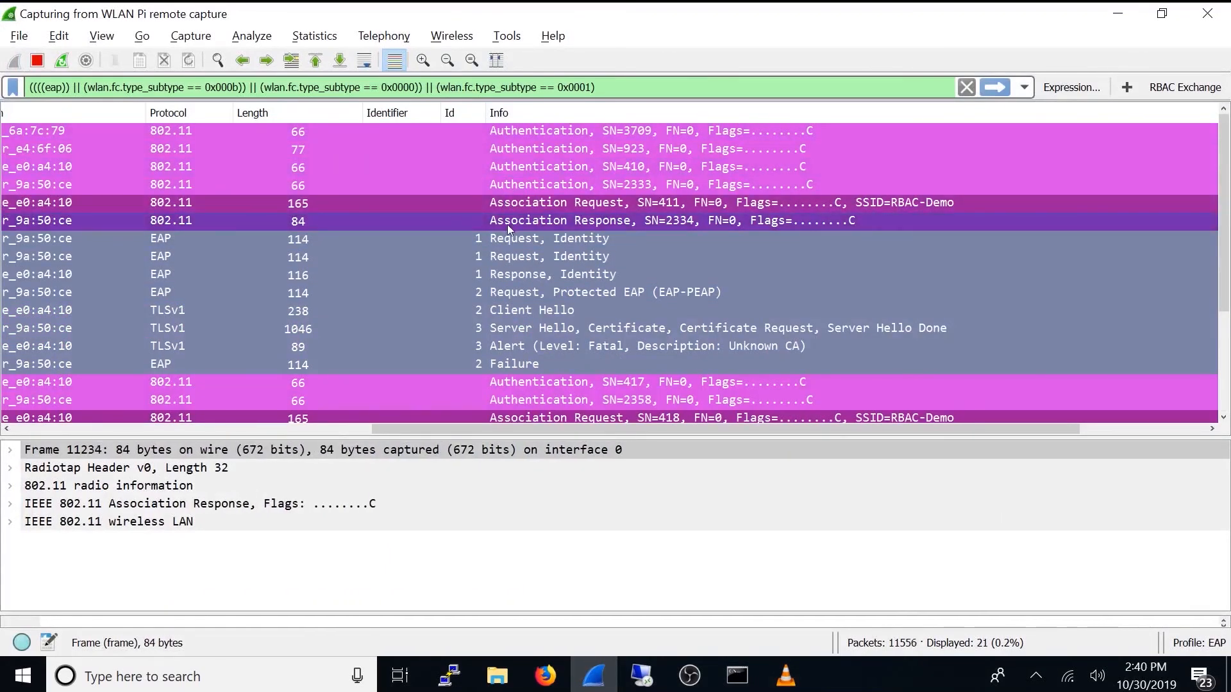
click(512, 240)
click(506, 276)
click(506, 364)
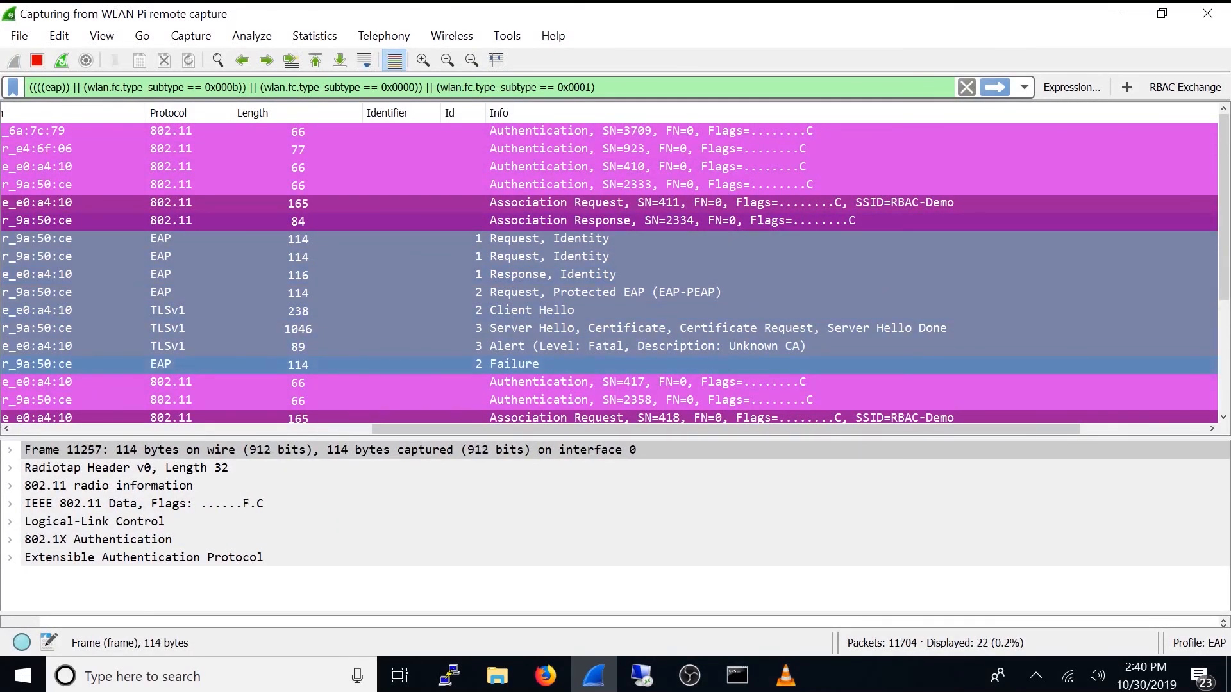
Step: Examine the second attempt's authentication frame, RBAC-Demo association request and repeated EAP Identity requests
scroll(1223, 349, down, 1)
scroll(1223, 349, down, 2)
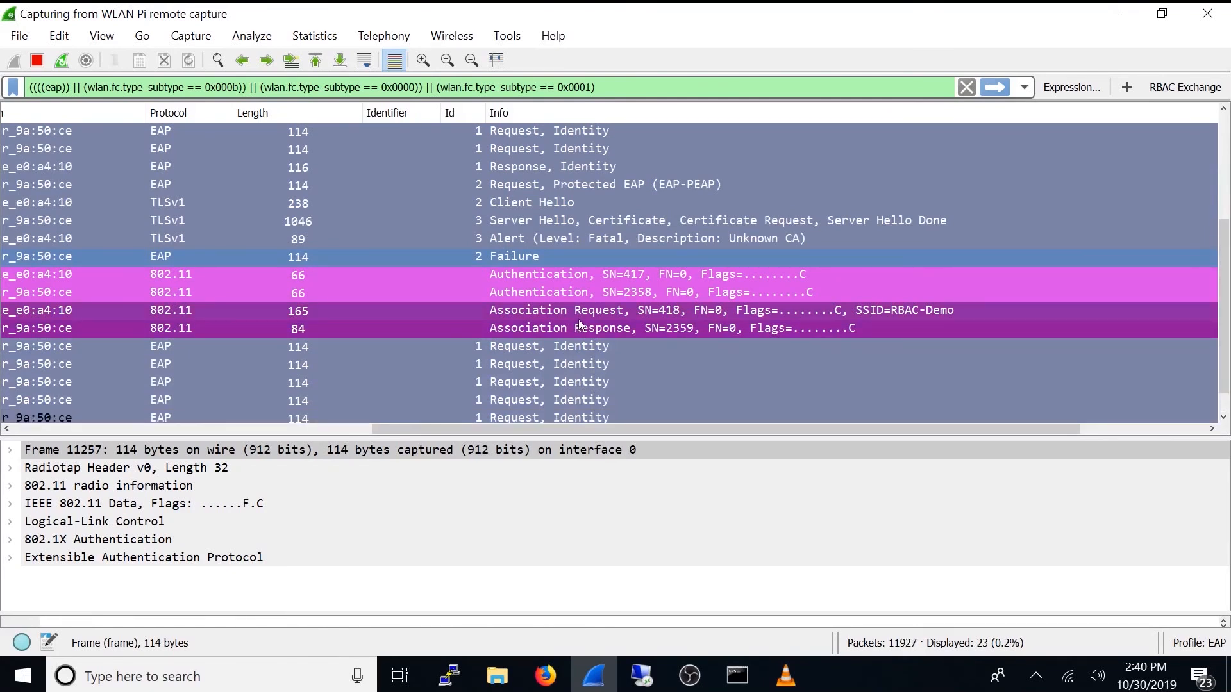
click(541, 351)
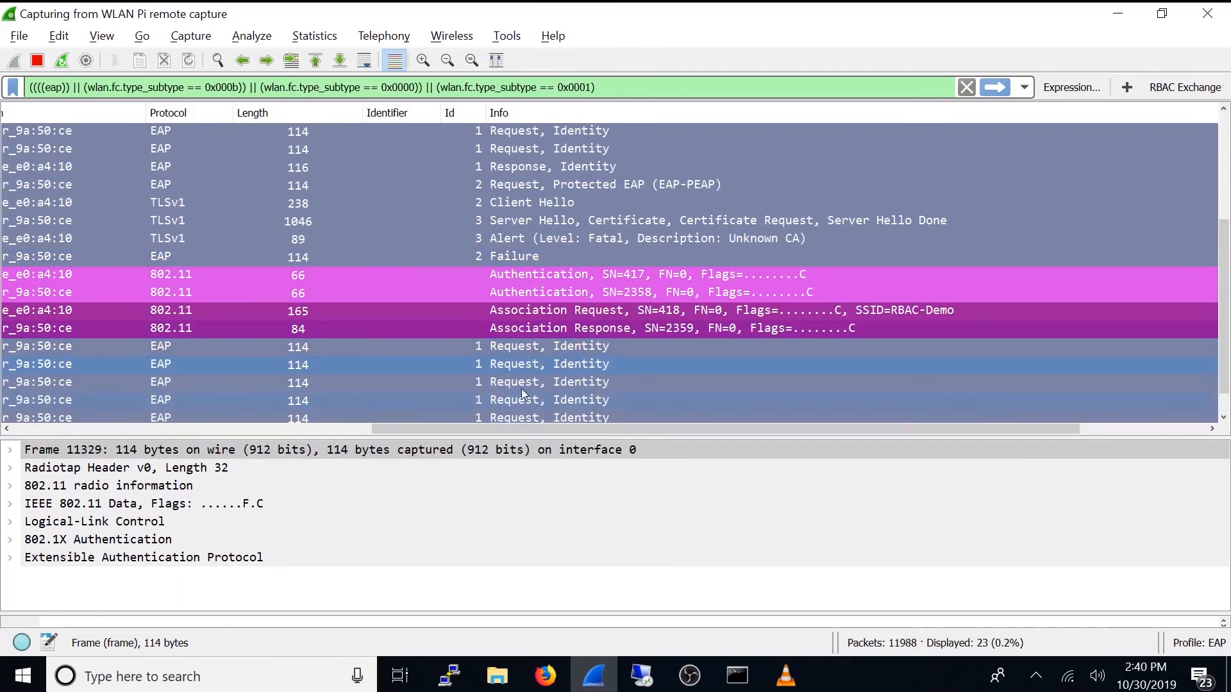
click(501, 276)
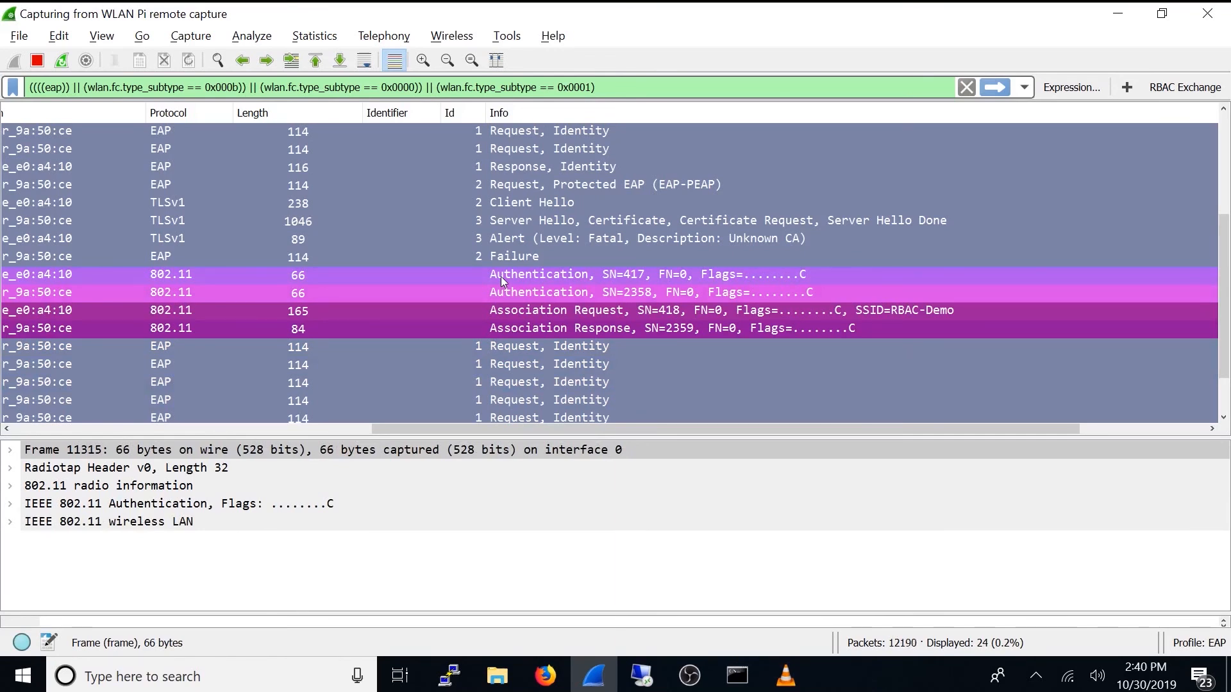
click(522, 311)
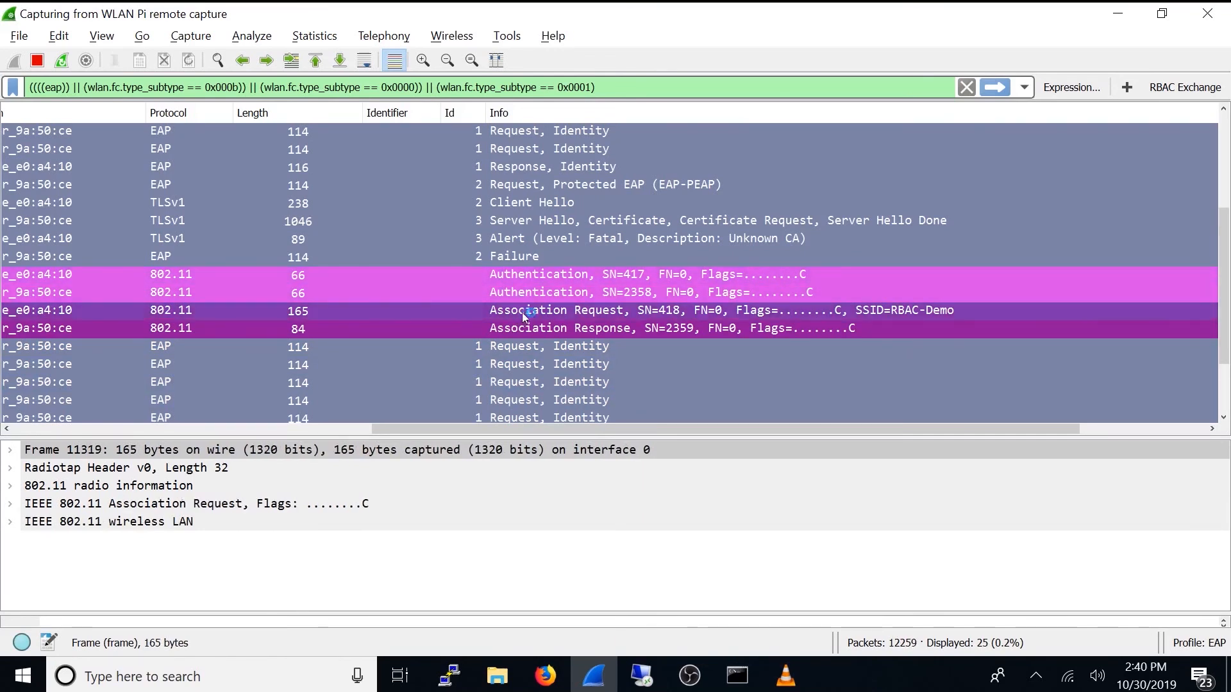
scroll(1206, 331, down, 1)
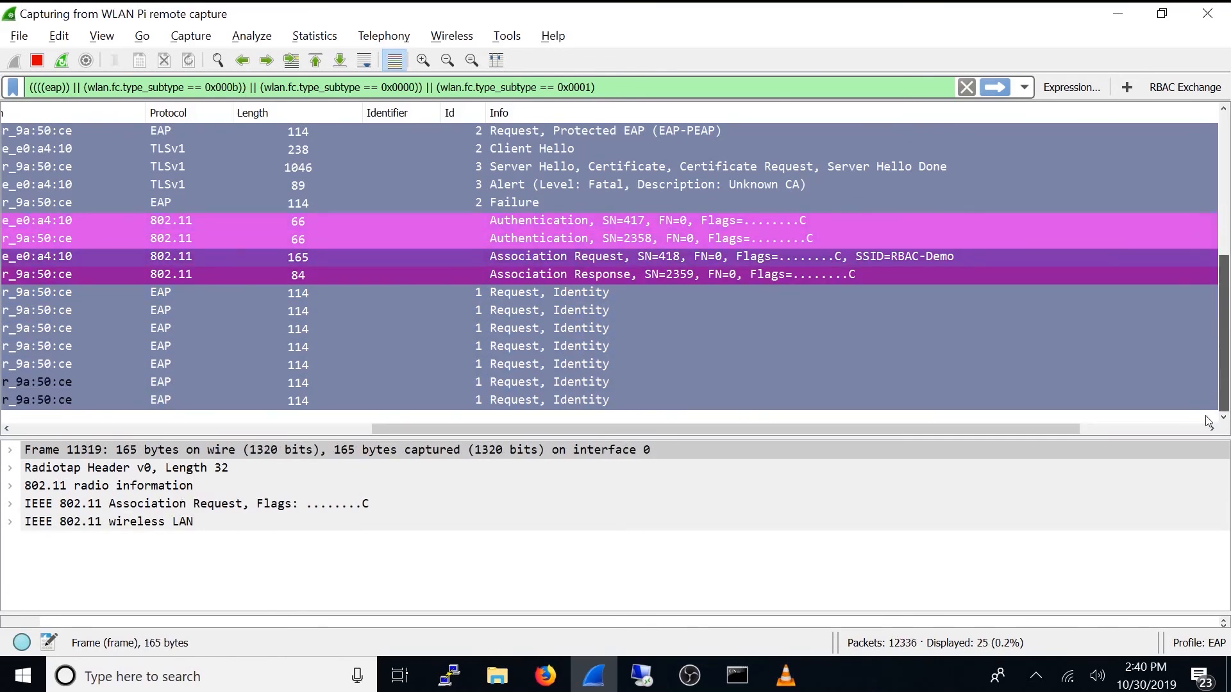
click(577, 396)
Step: Switch to the Remote Desktop session and connect to RBAC-Demo as user Sales, entering the account password and accepting the network certificate
click(638, 680)
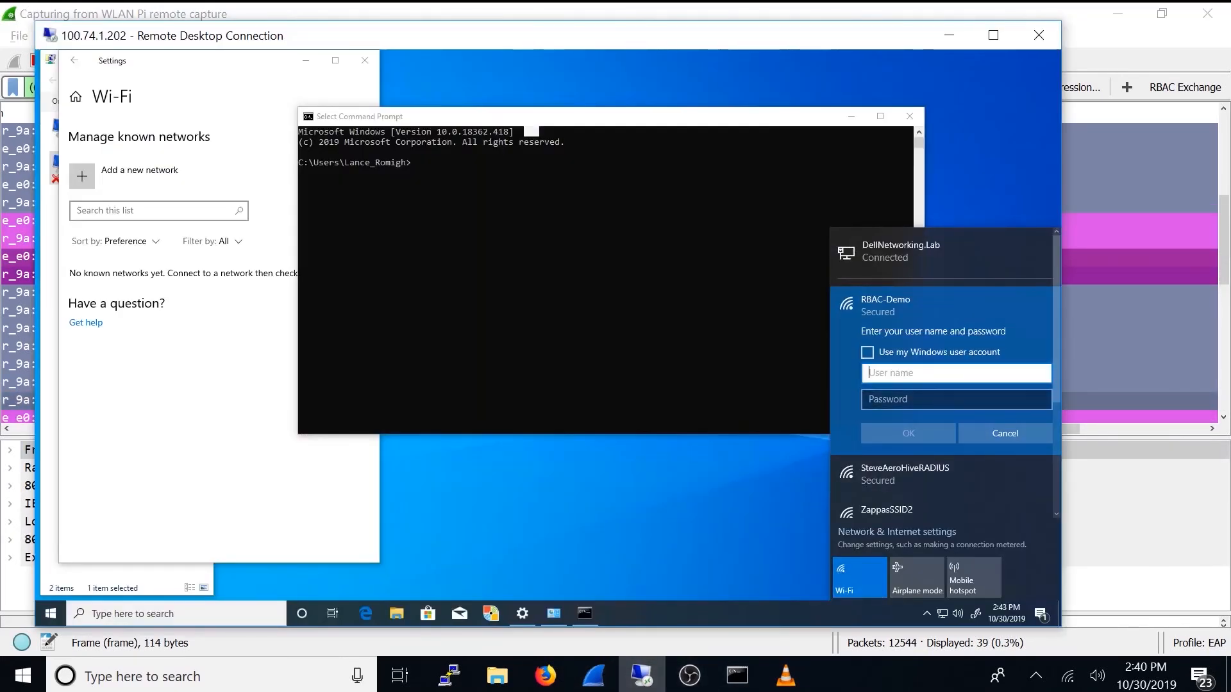
text(Sales)
key(Tab)
text(••••••)
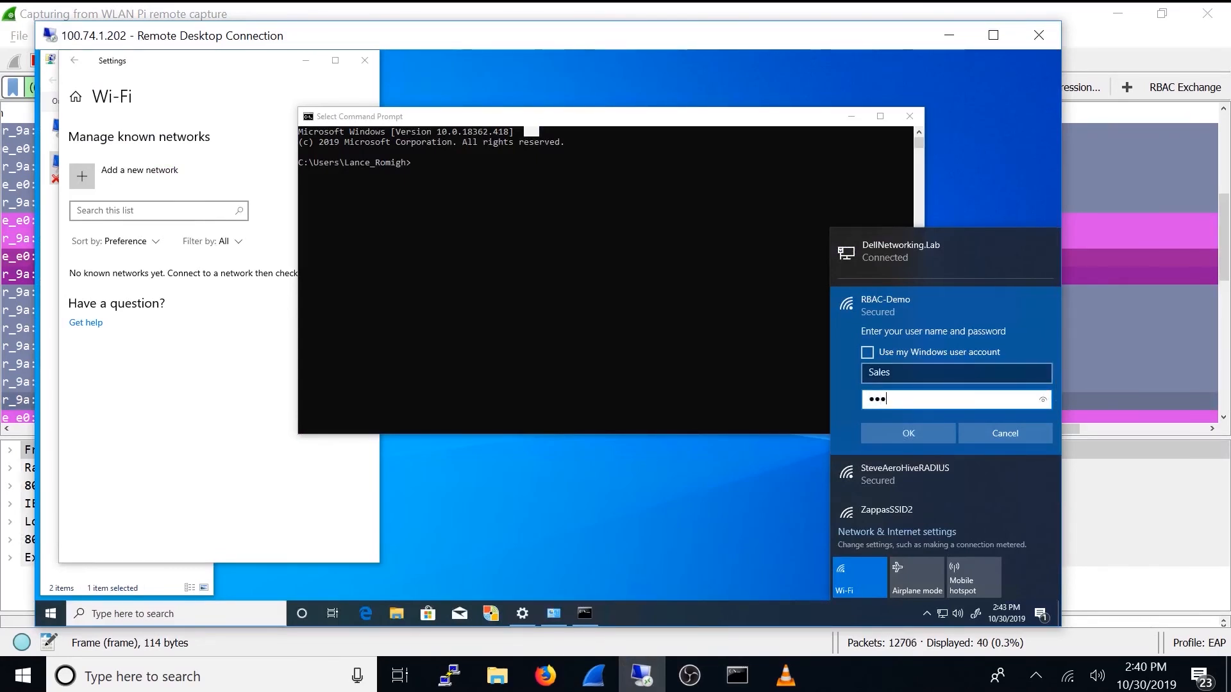
text(••••)
click(909, 434)
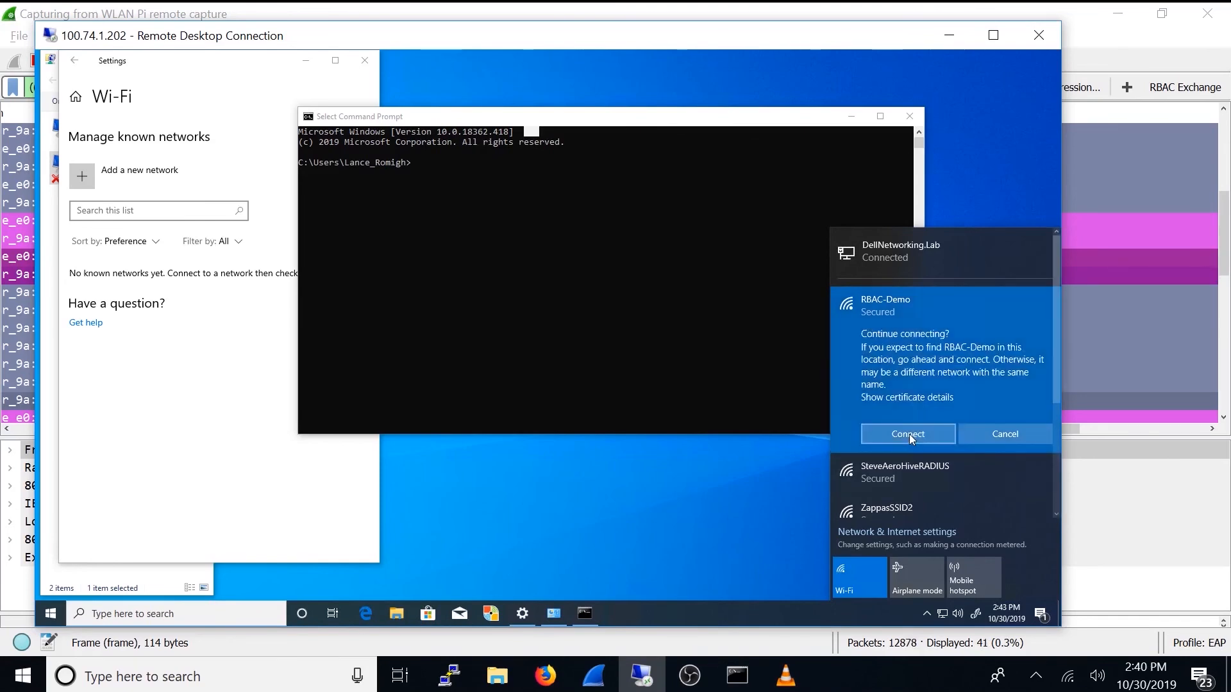
click(909, 433)
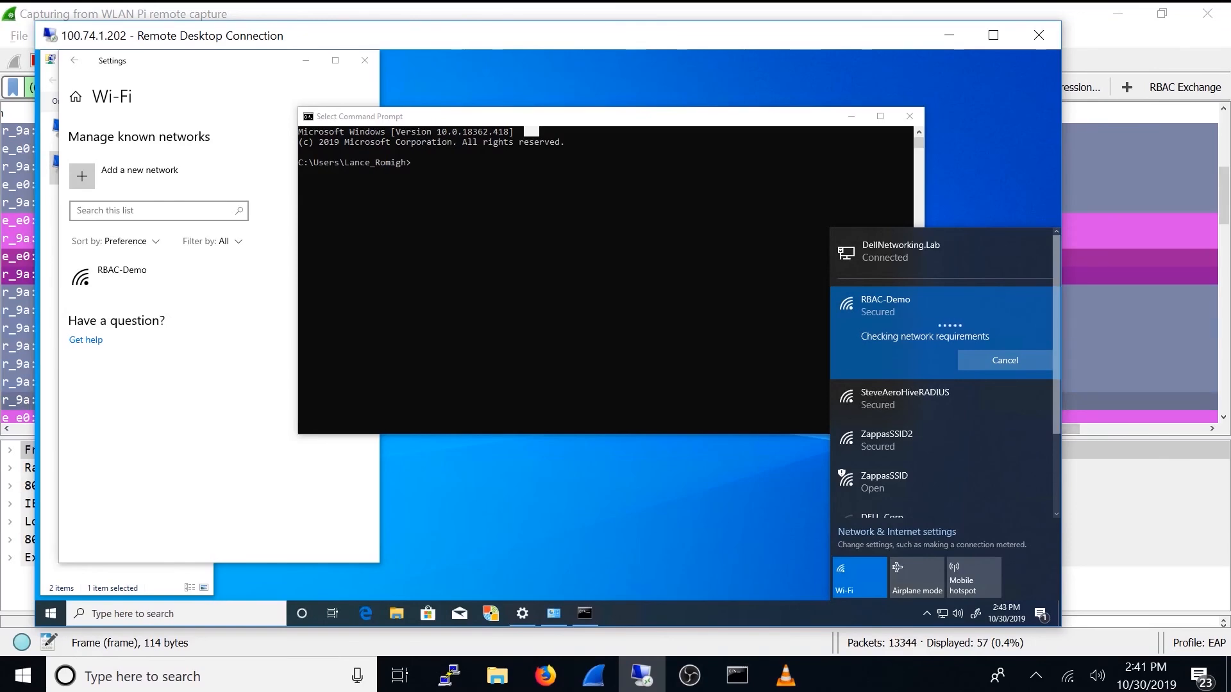
Step: Switch to Wireshark and examine the newest frames, covering the EAP Success frame and the Application Data frames before it
click(1229, 243)
drag(1224, 217, 1209, 424)
click(443, 404)
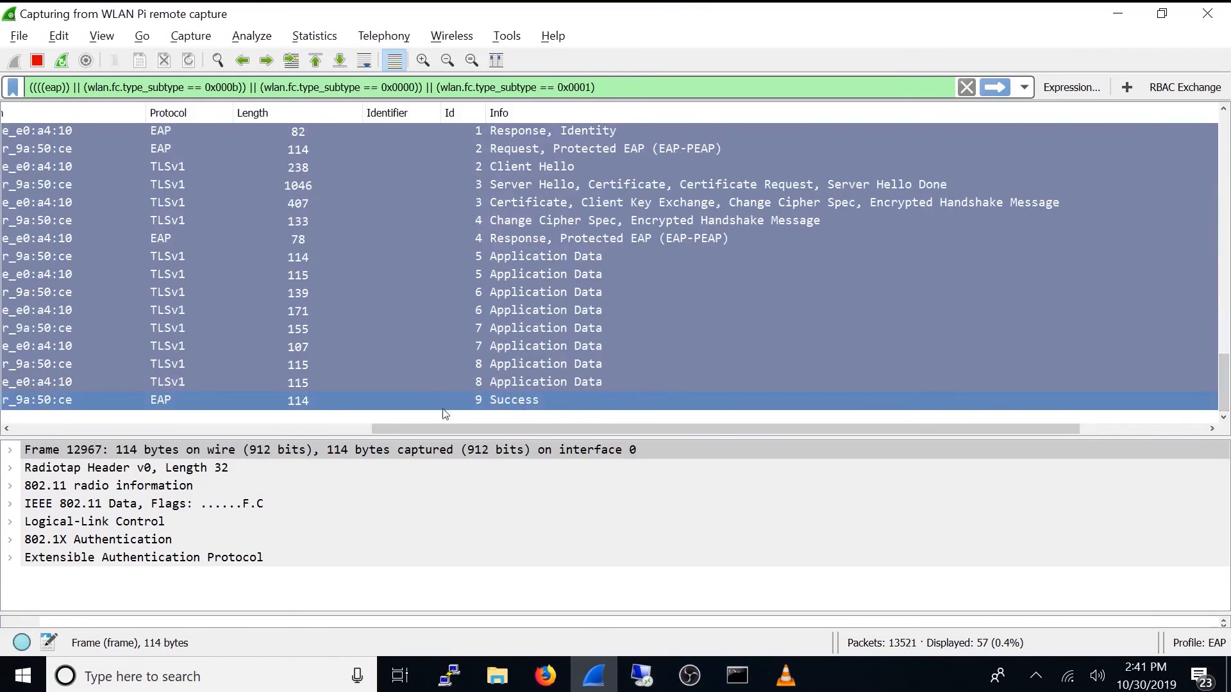
click(532, 274)
click(533, 292)
click(529, 310)
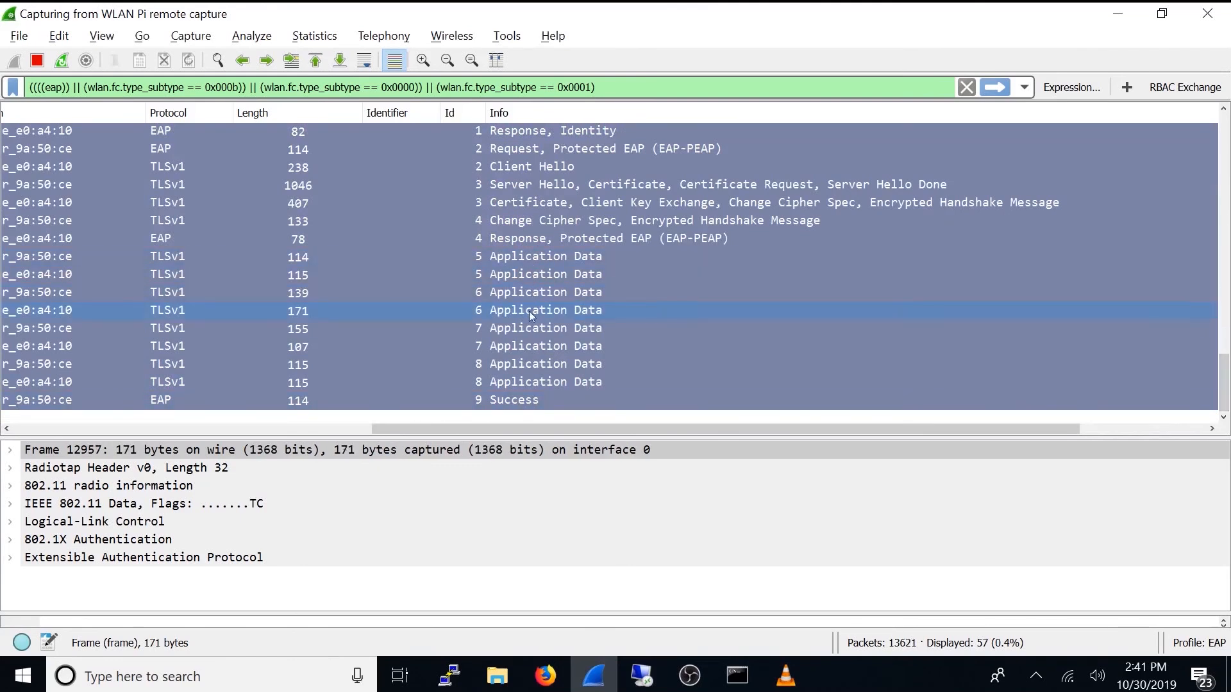
click(525, 328)
click(523, 347)
click(522, 364)
click(522, 383)
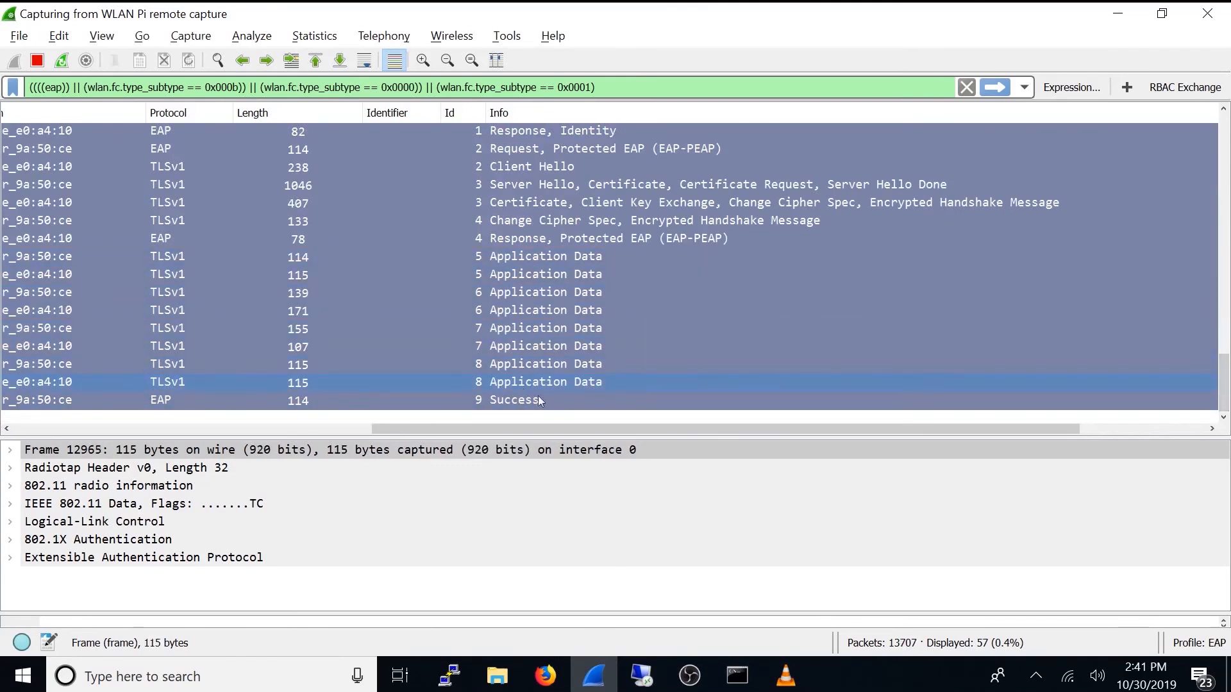
Step: Step through the TLSv1 Application Data frames with Ids 5 through 8 in order once more
click(535, 256)
click(534, 275)
click(533, 292)
click(531, 310)
click(531, 328)
click(529, 346)
click(530, 364)
click(529, 382)
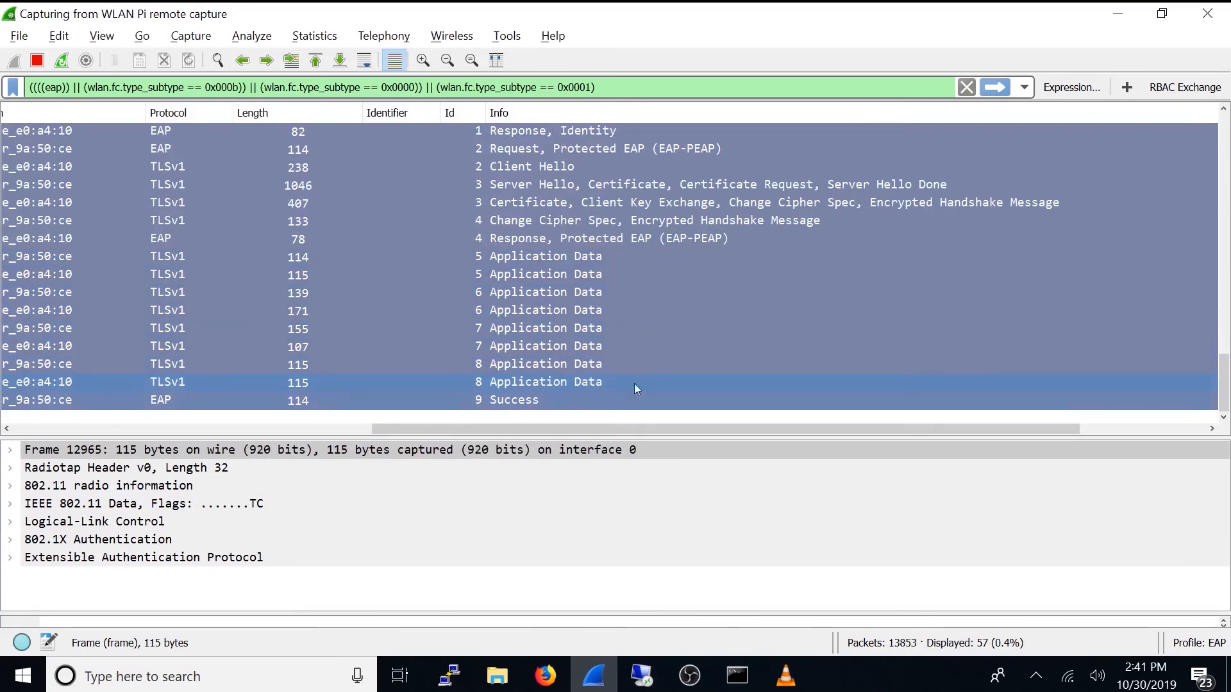
Step: Inspect the Protected EAP response, the Change Cipher Spec frame and the Server Hello certificate frame
click(536, 240)
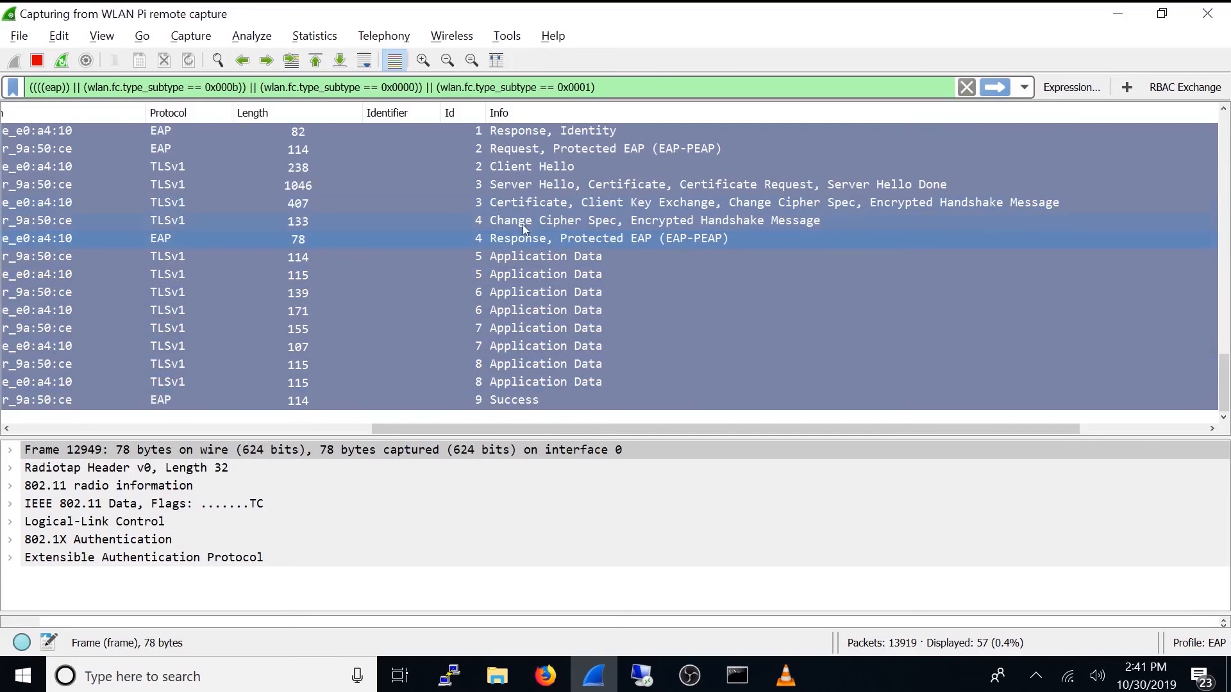
click(521, 222)
click(515, 240)
click(509, 187)
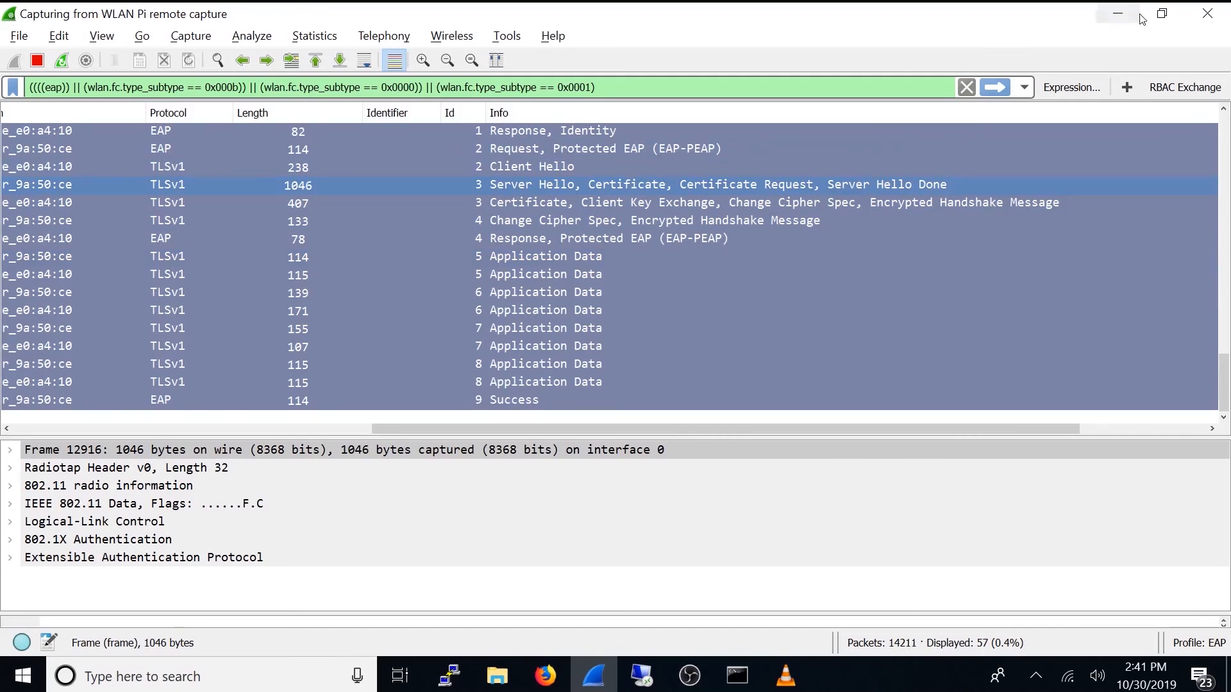
Step: Switch to the Remote Desktop session, check the client's Wi-Fi IP address with ipconfig, and minimize the Command Prompt
click(786, 678)
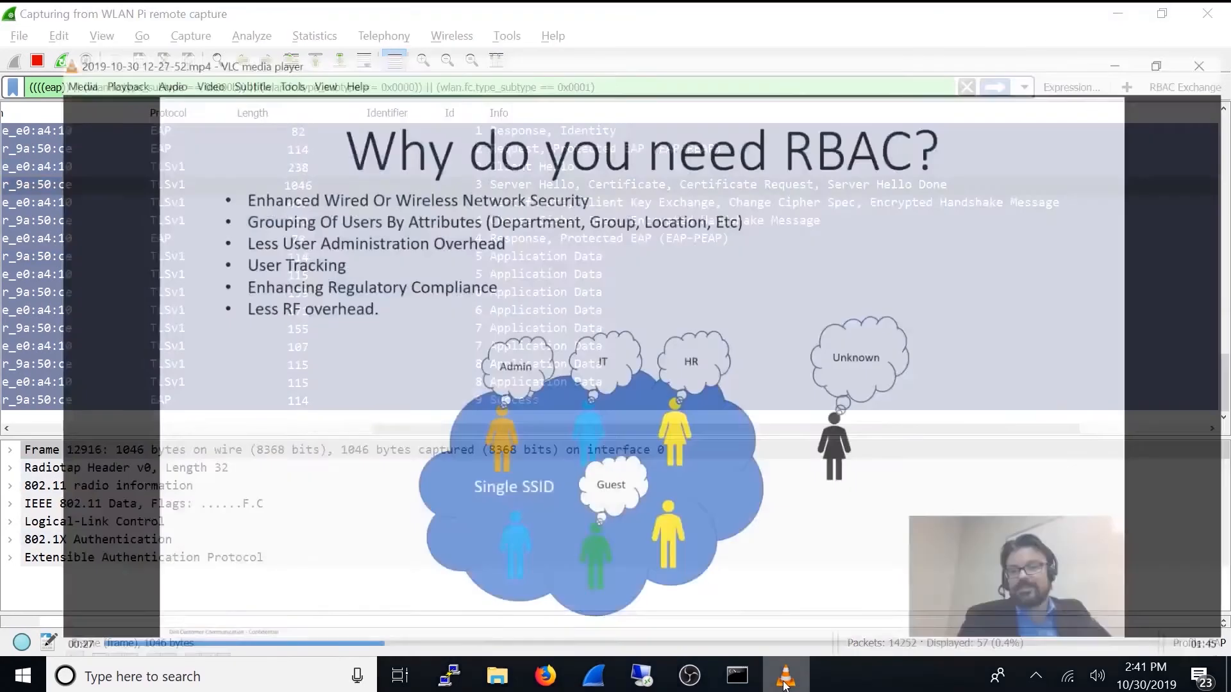
click(786, 685)
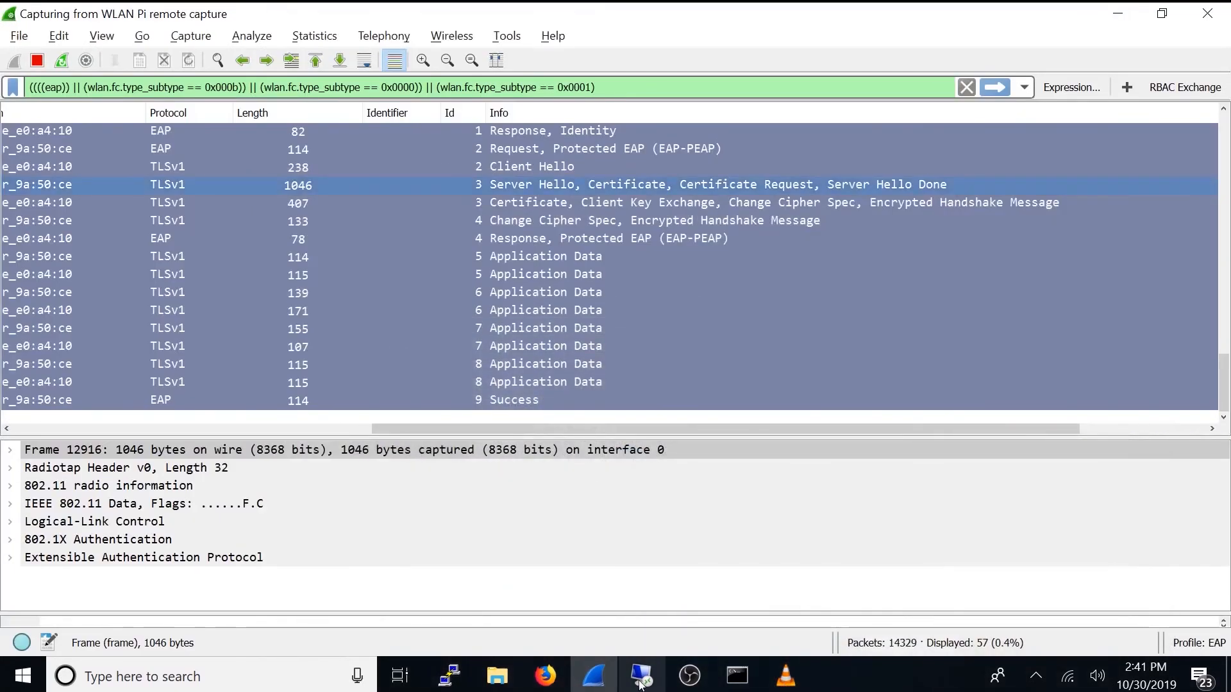
mouse_move(641, 685)
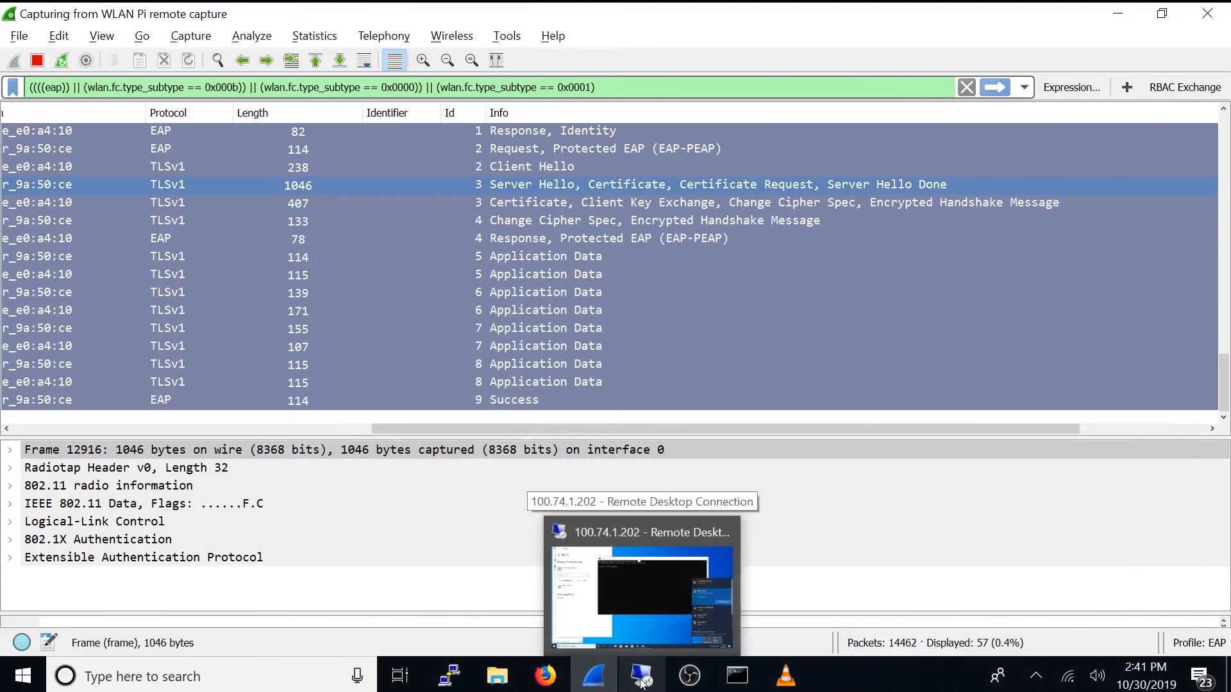
click(642, 683)
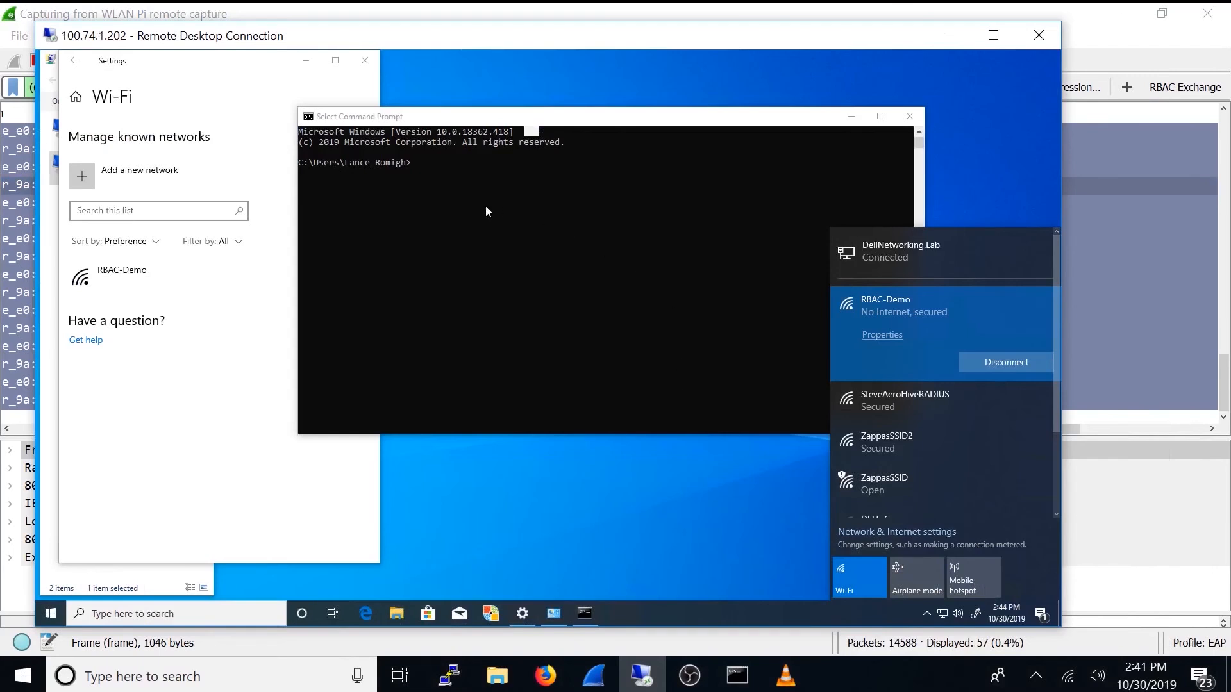
click(460, 187)
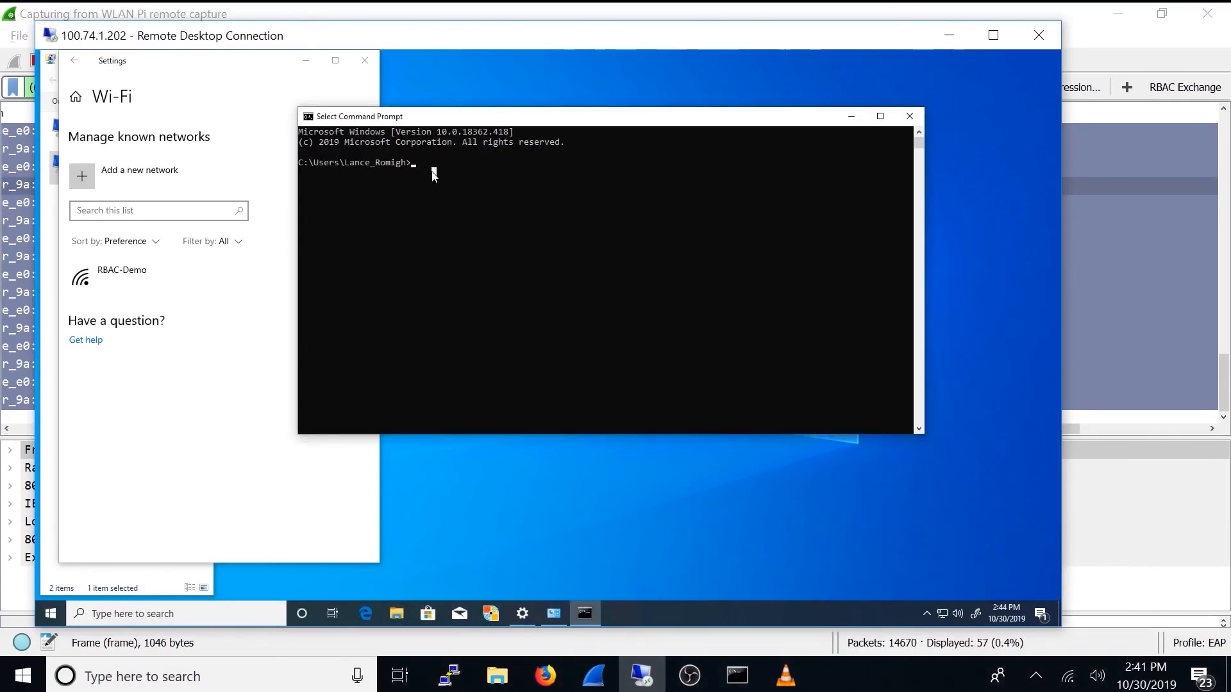
text(ipconfig)
key(Return)
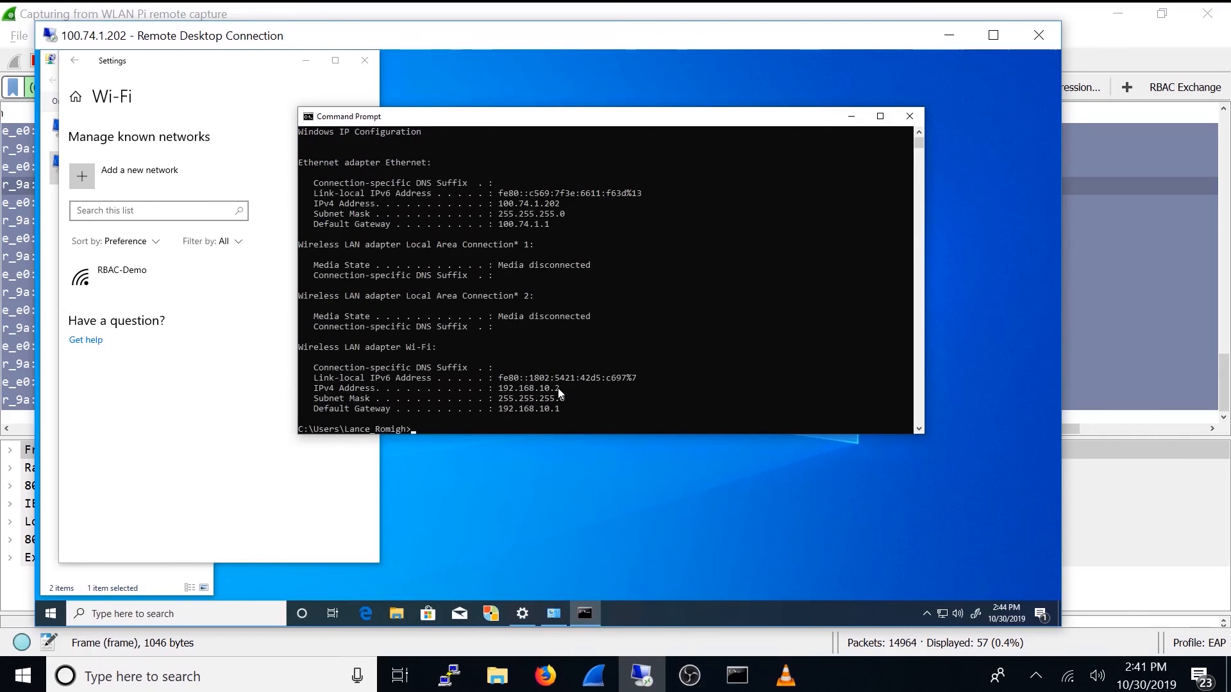
click(849, 117)
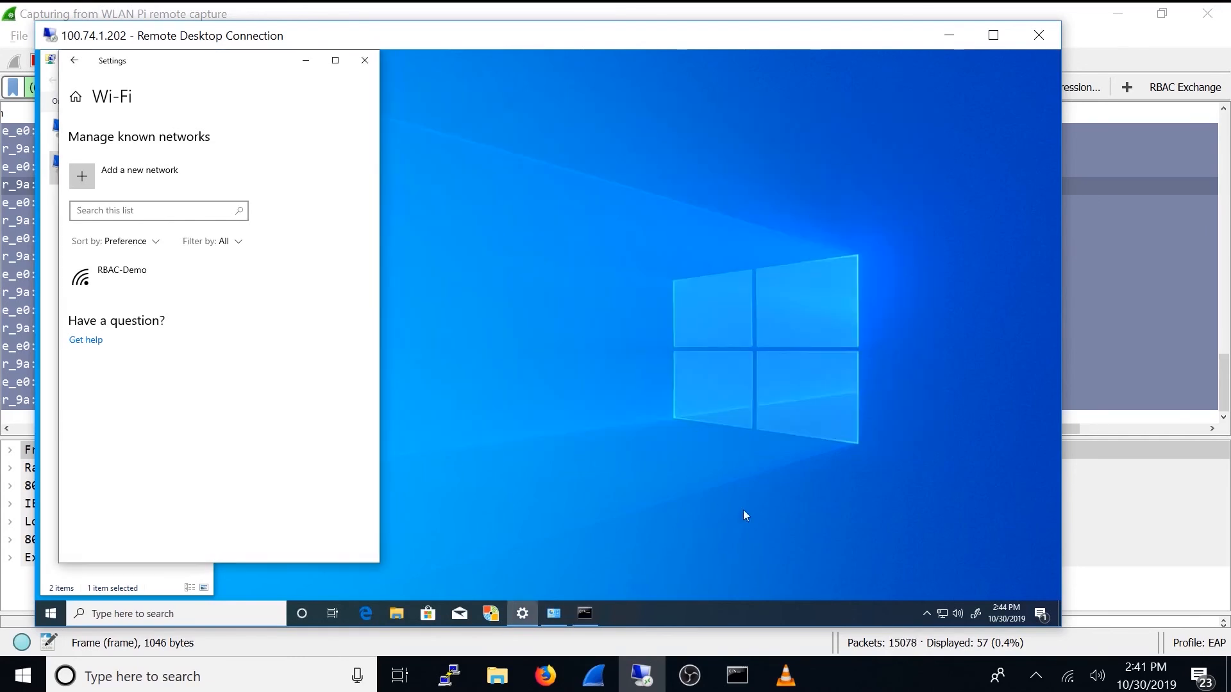
Step: Switch to Firefox, open the controller's monitored clients list, and highlight the user role assigned to the Sales client
click(546, 676)
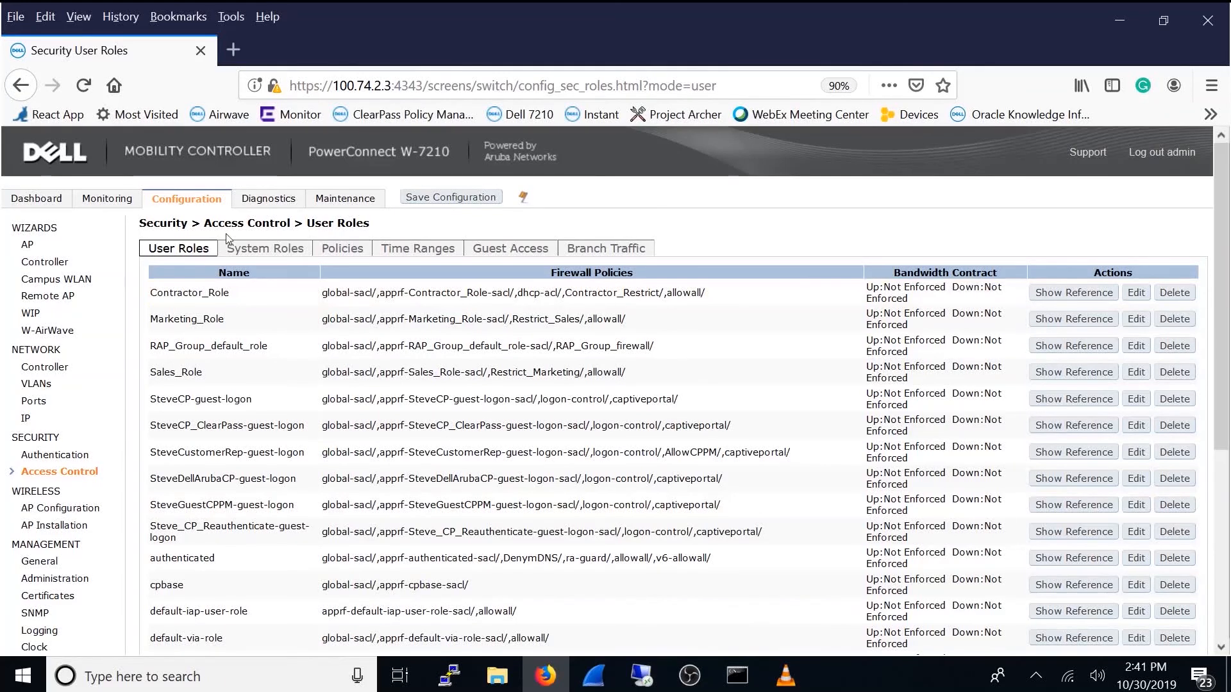
click(115, 201)
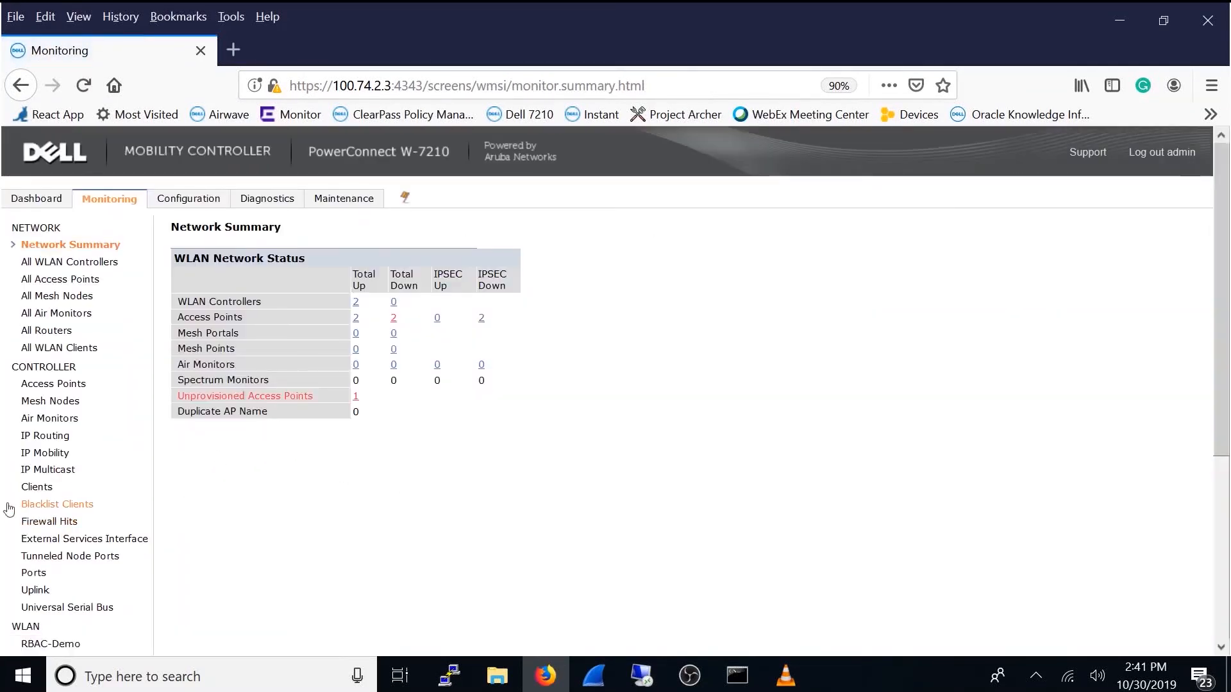
click(33, 487)
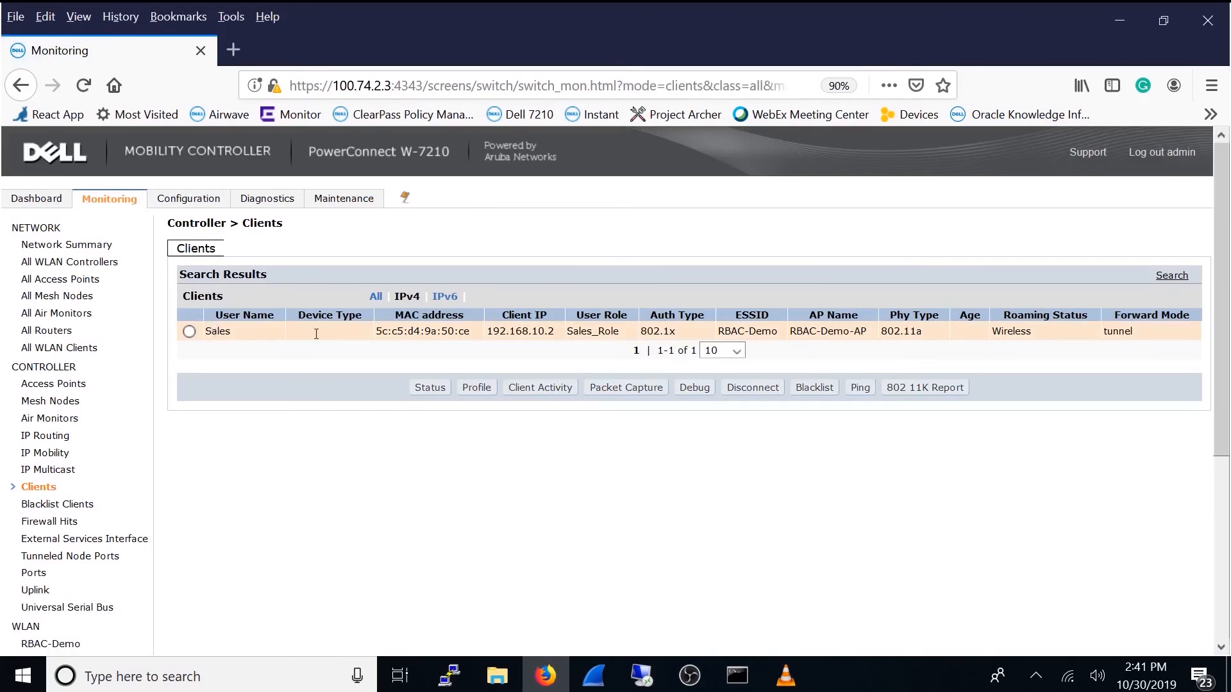
drag(619, 332, 565, 333)
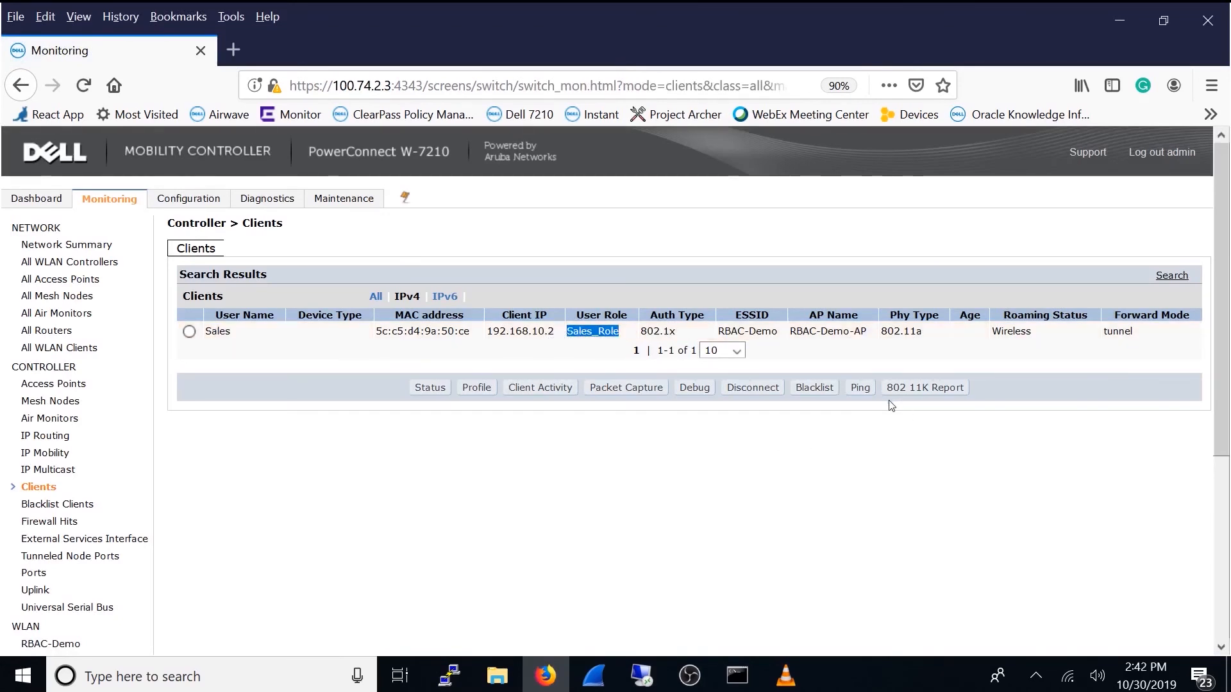
Step: Switch to the Remote Desktop session and forget the RBAC-Demo network in the known Wi-Fi networks
click(658, 673)
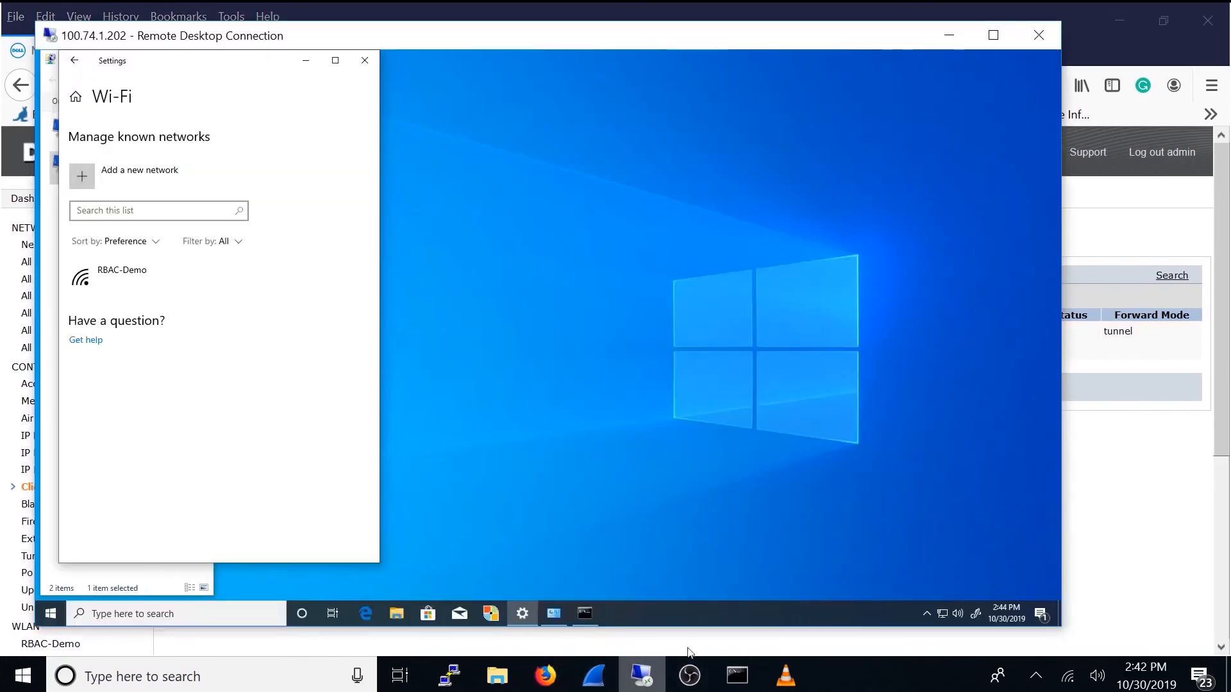
click(187, 283)
click(321, 313)
Step: Start a connection to RBAC-Demo on the remote client and submit the user name Marketing with the account password
click(942, 614)
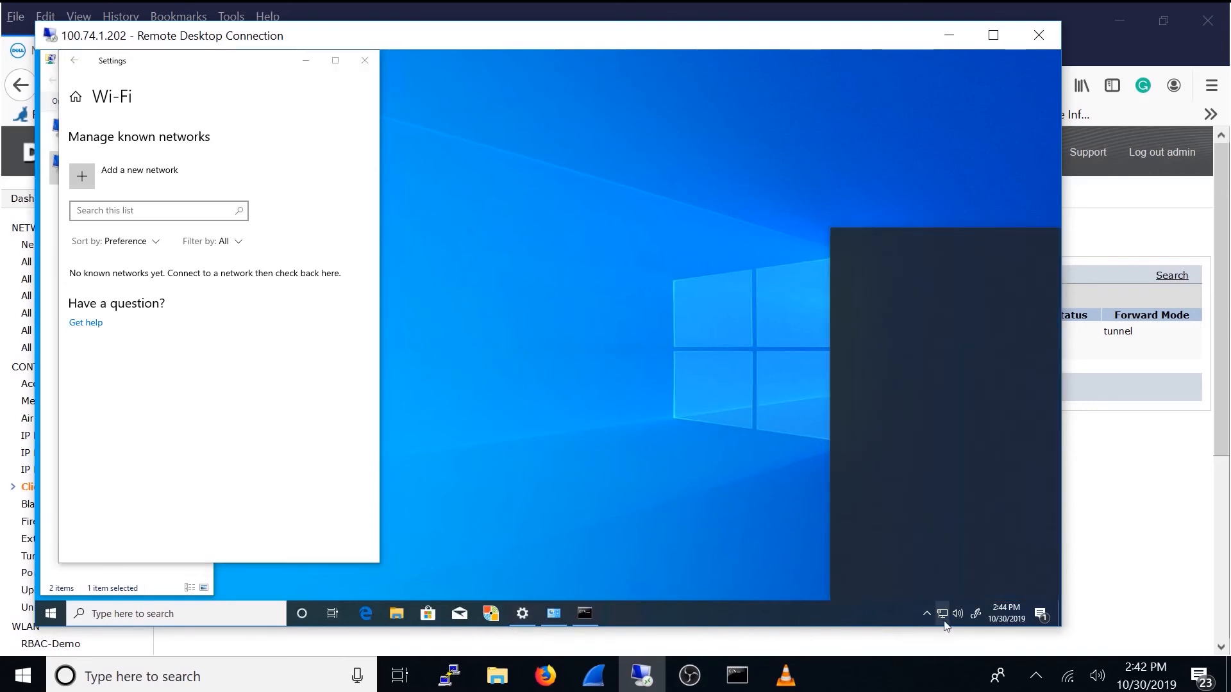
click(896, 309)
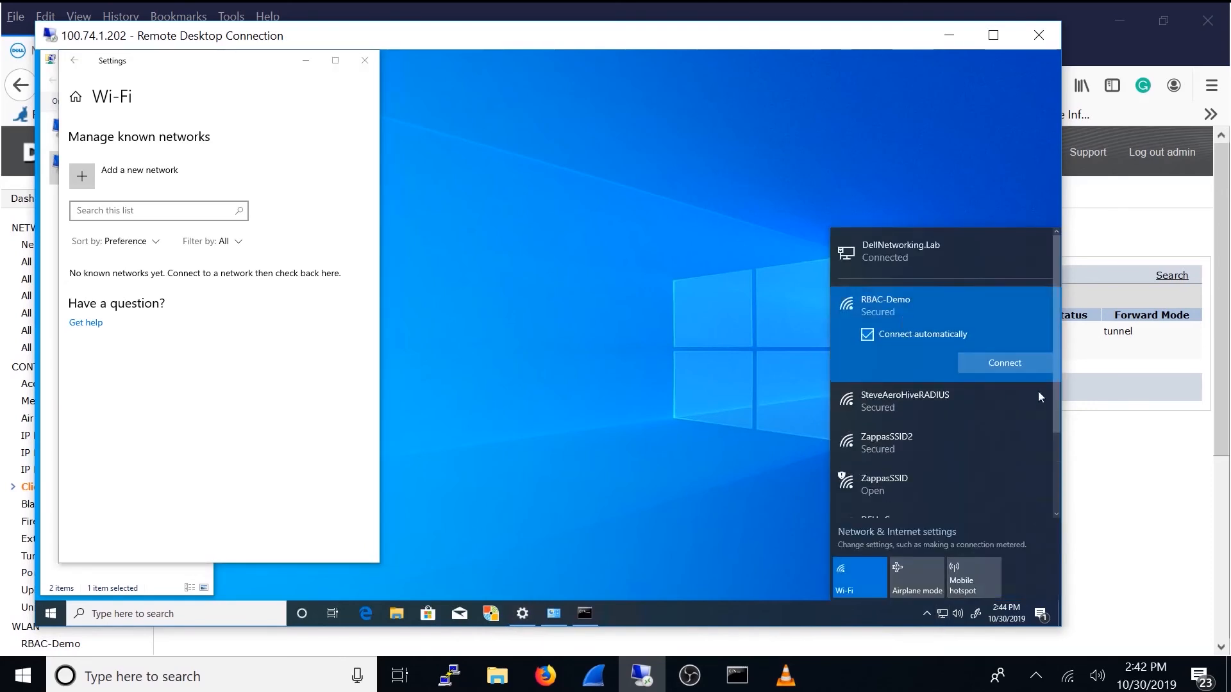
click(1014, 365)
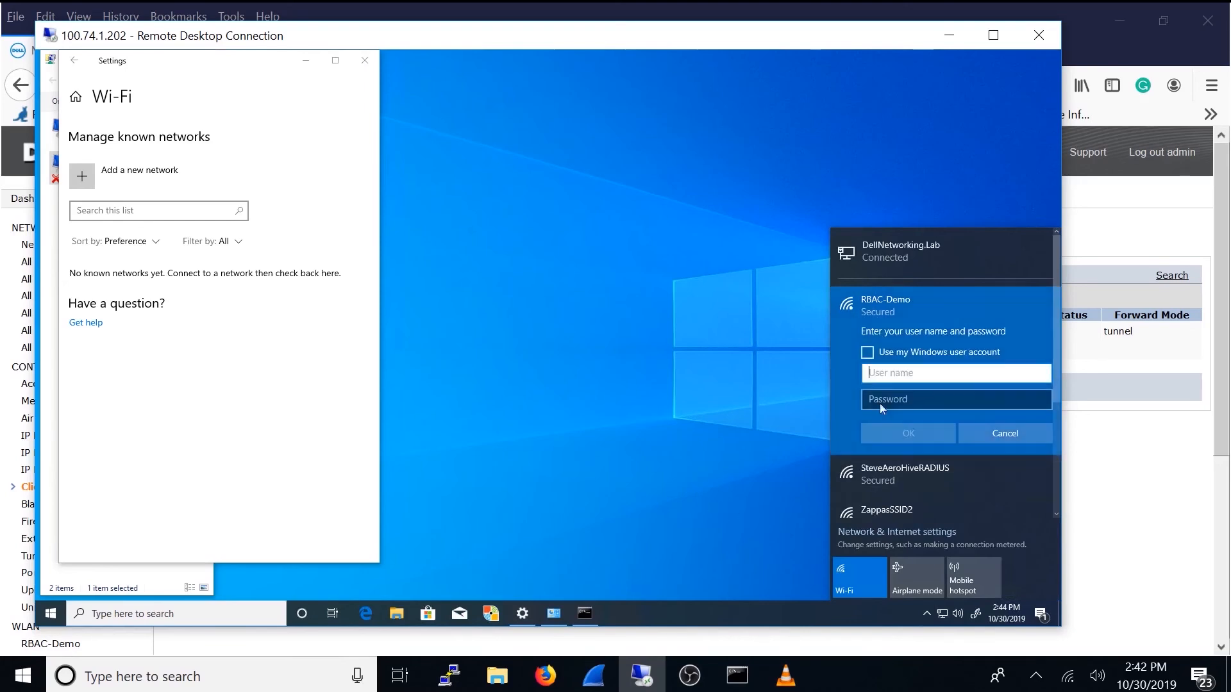
text(Marketing)
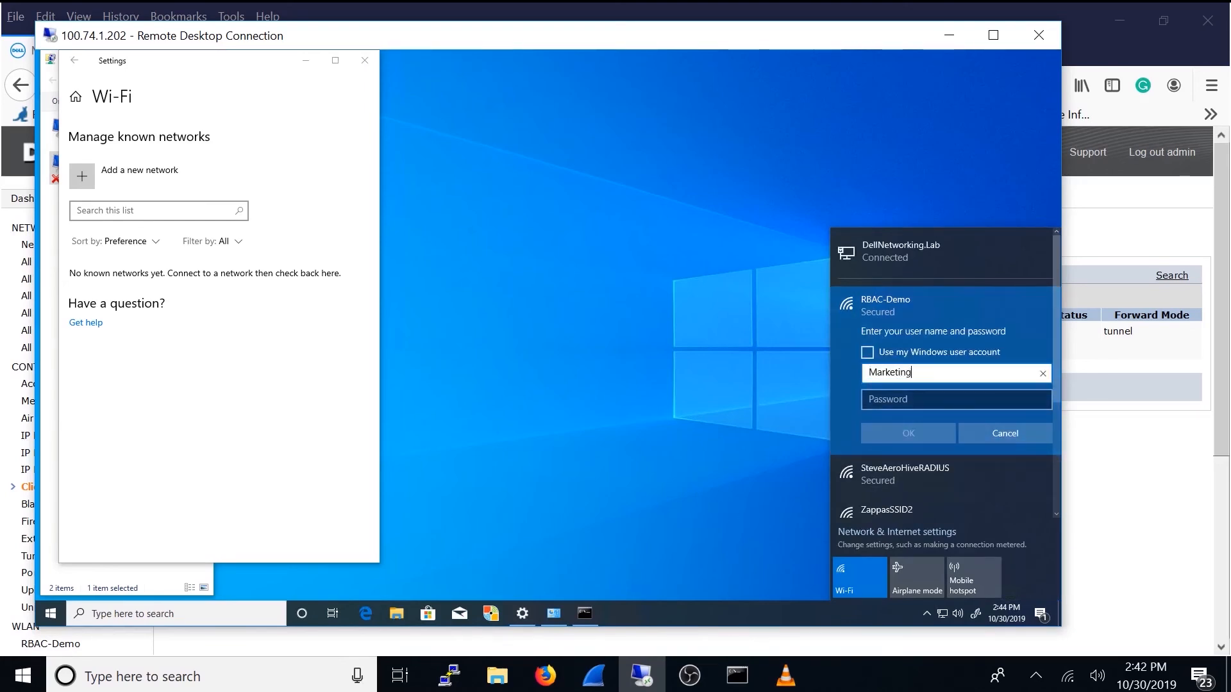
key(Tab)
text(•••)
key(BackSpace)
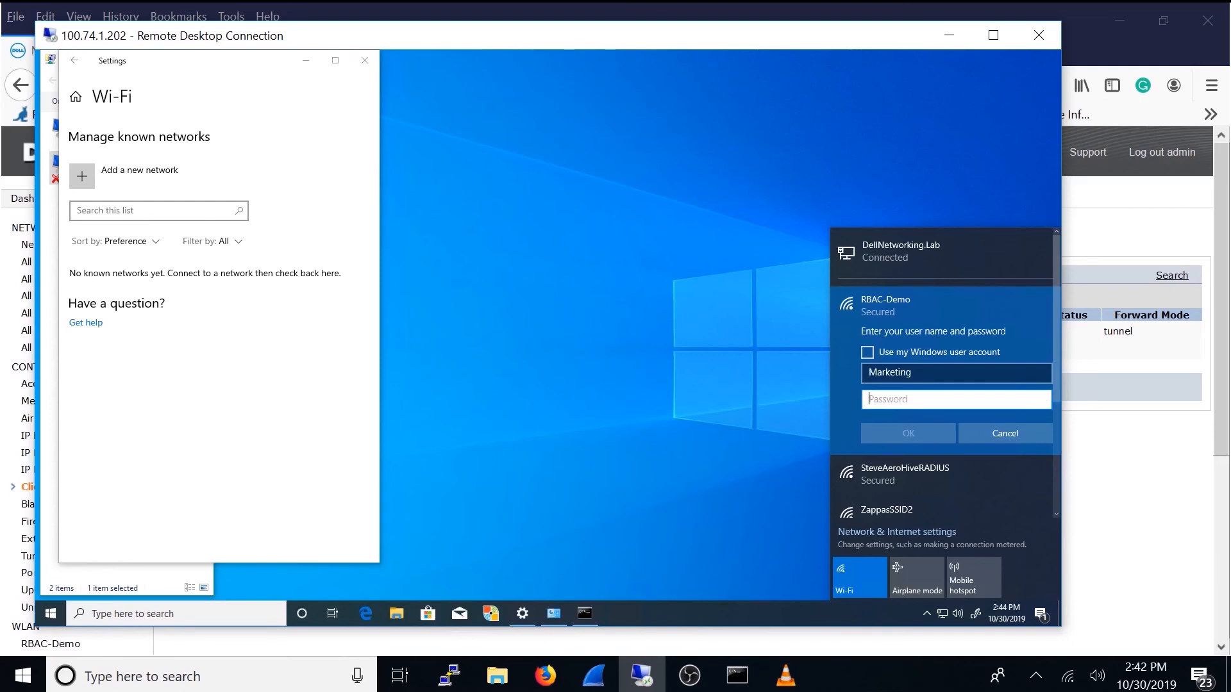
text(•••)
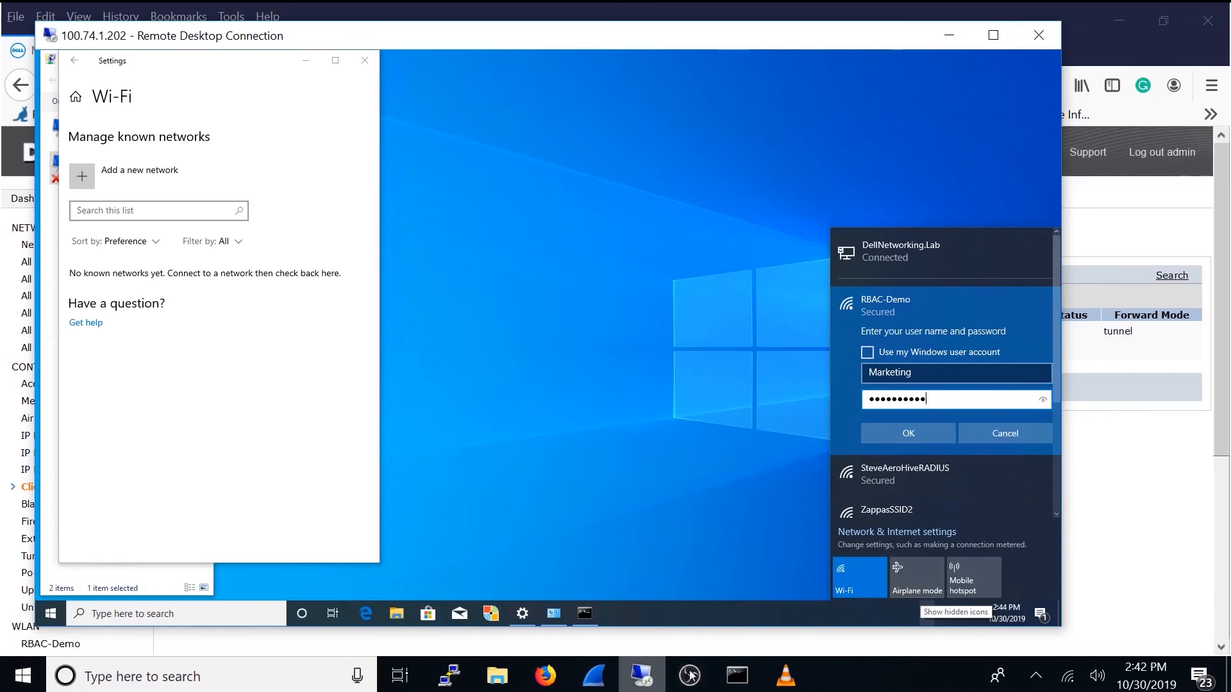
click(903, 440)
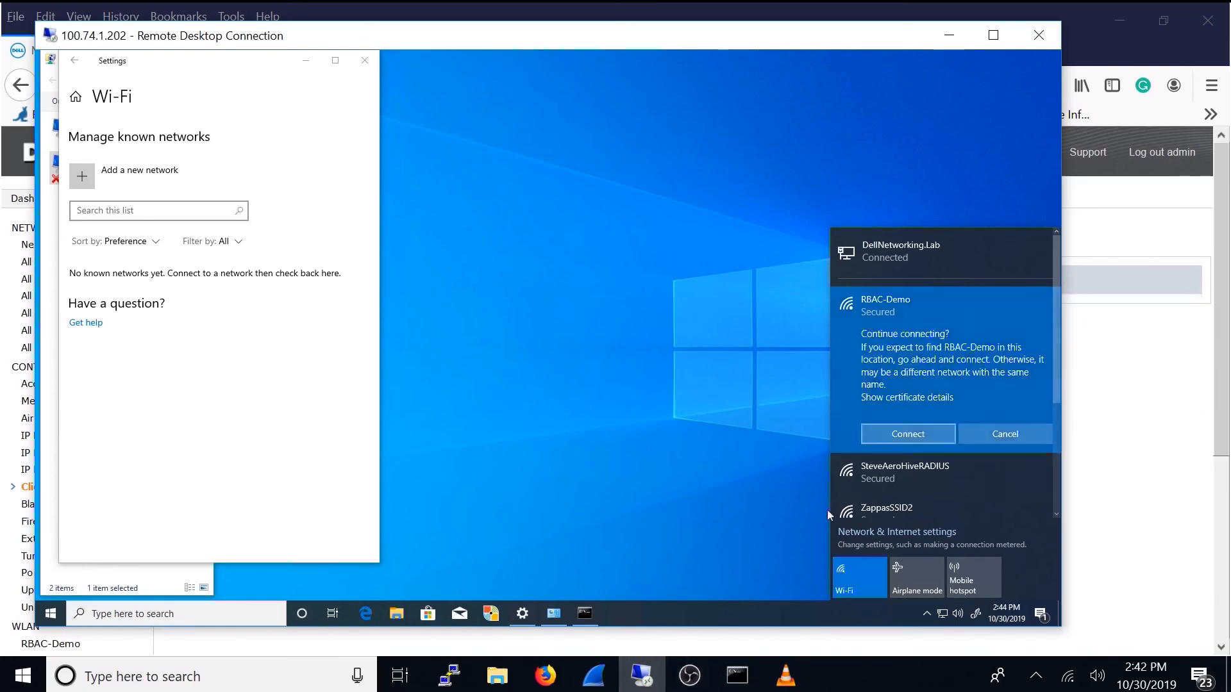
Step: Check the newest EAP frames in Wireshark and return to the Remote Desktop session to accept the RBAC-Demo connection prompt
click(611, 683)
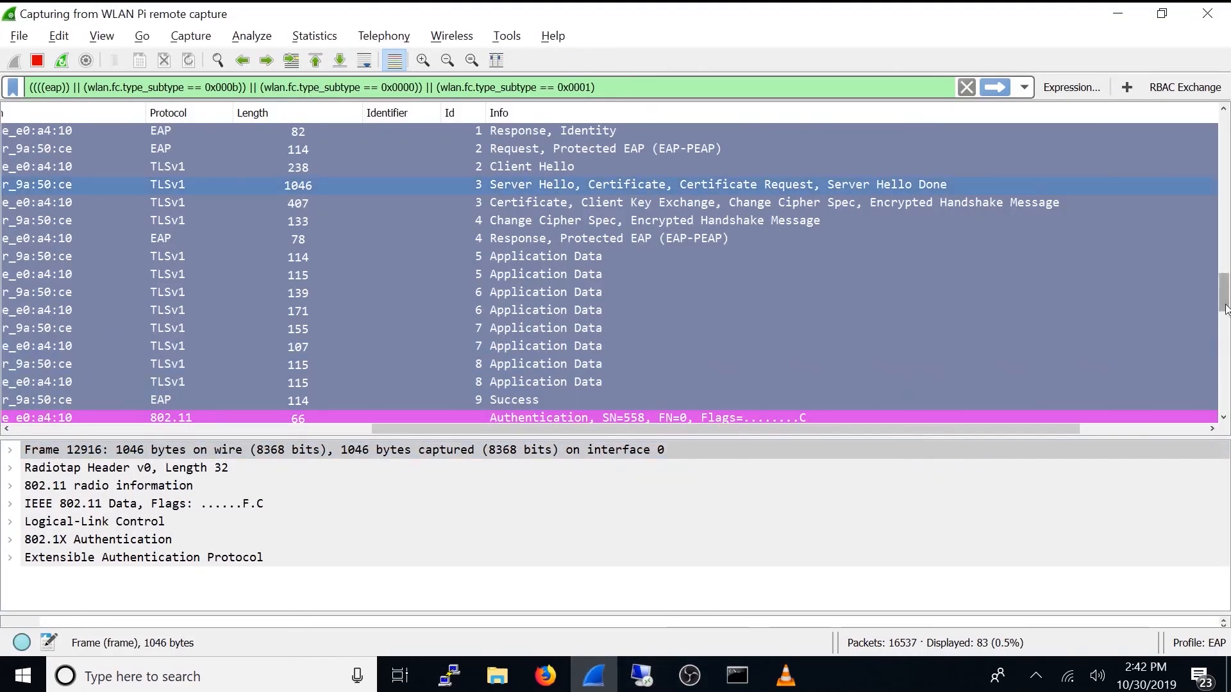
scroll(1224, 414, down, 5)
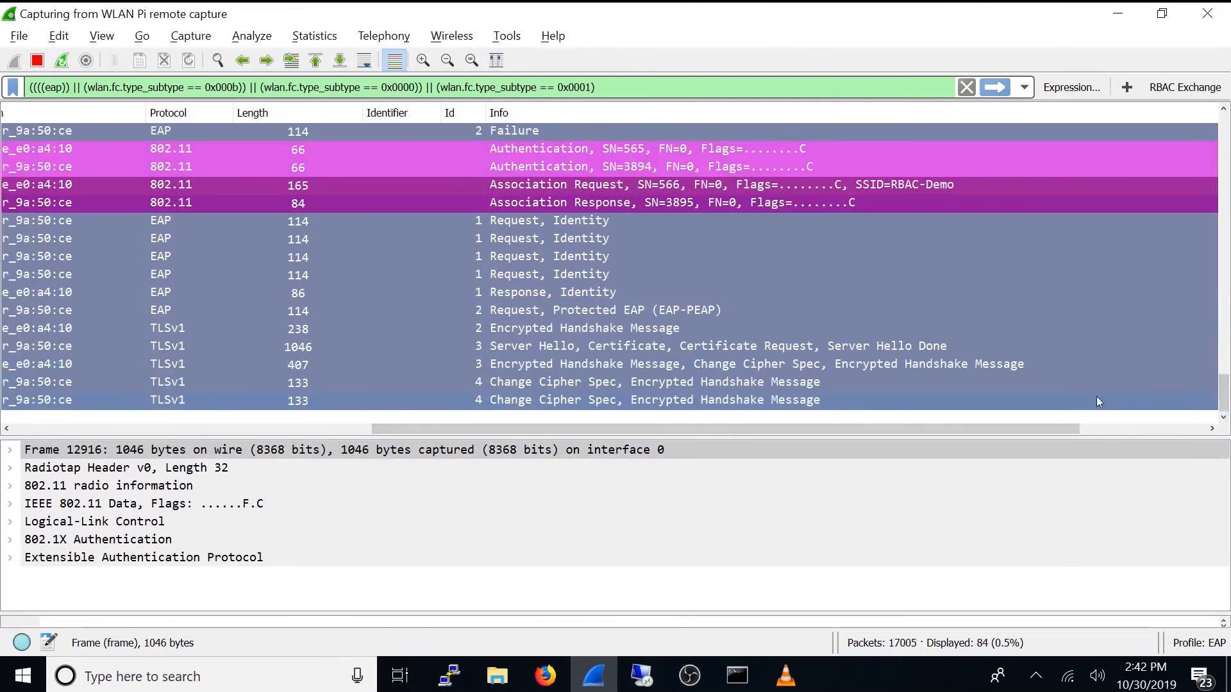
click(641, 680)
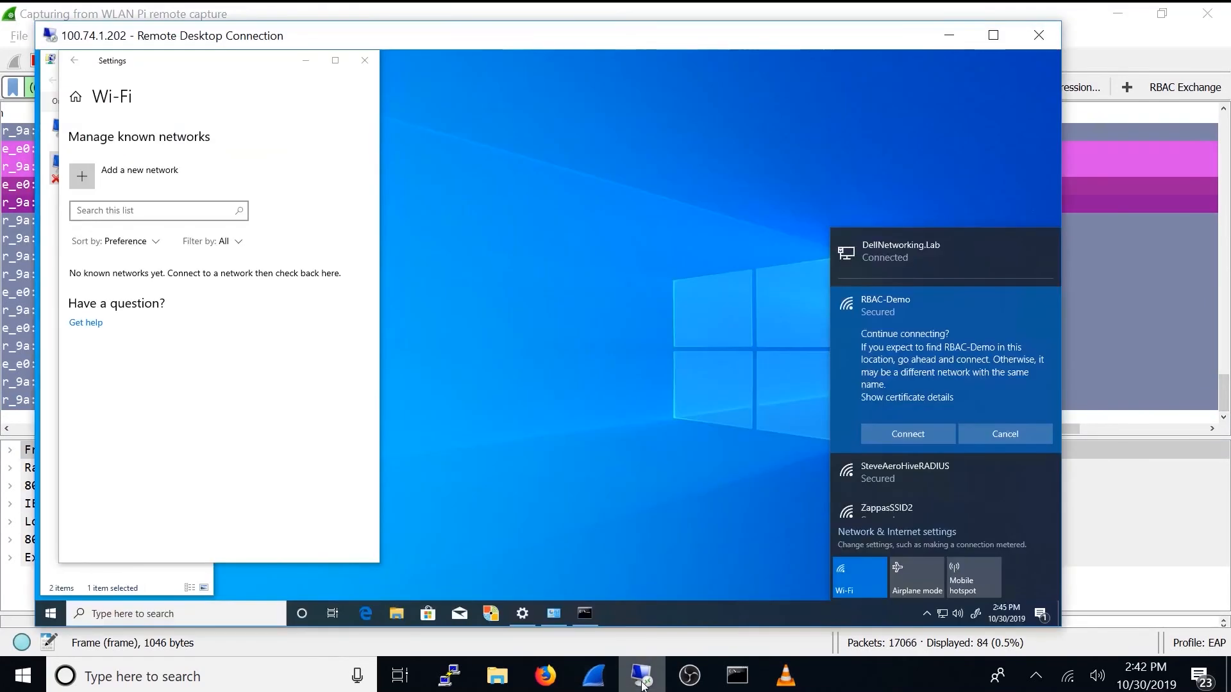
click(922, 434)
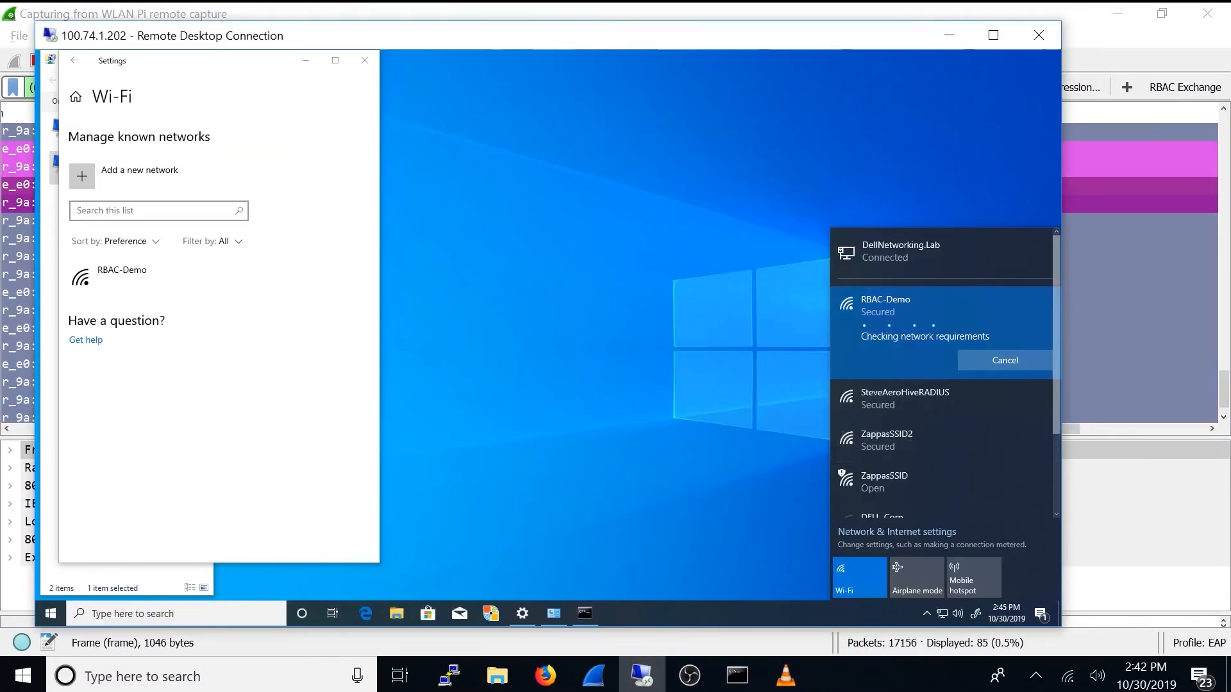
Step: Switch to Wireshark to select the latest EAP Success frame, and reload the controller's monitored clients list in Firefox
click(1079, 408)
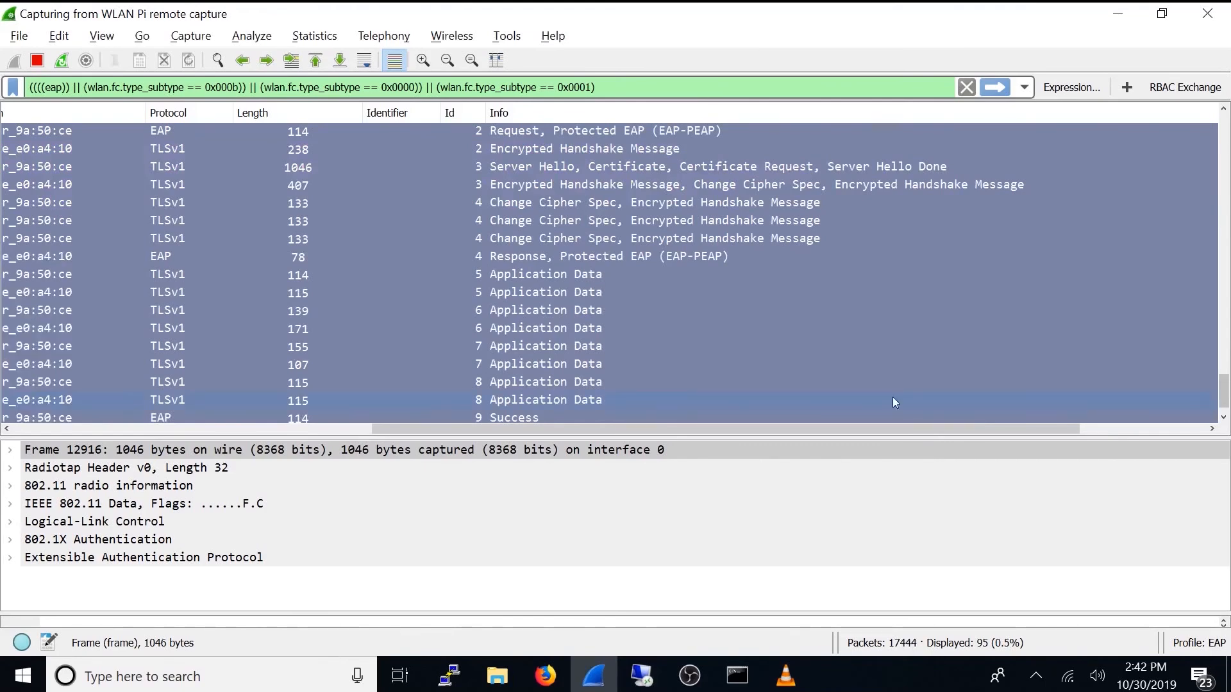
click(493, 418)
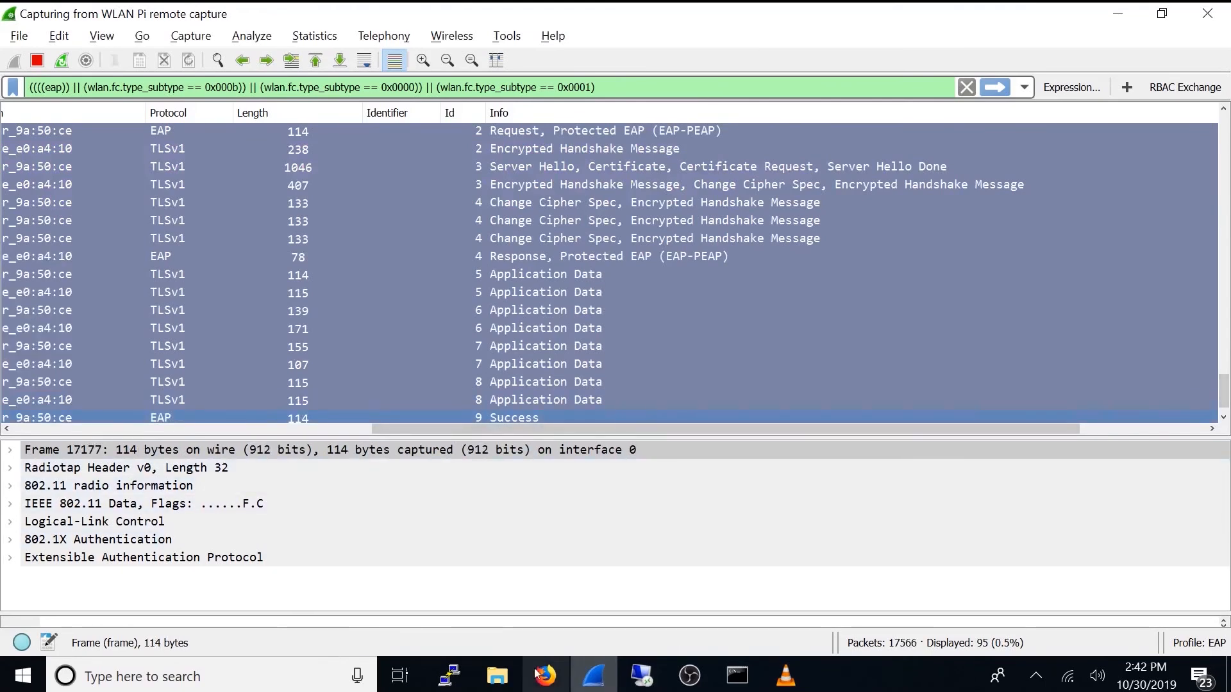
click(542, 678)
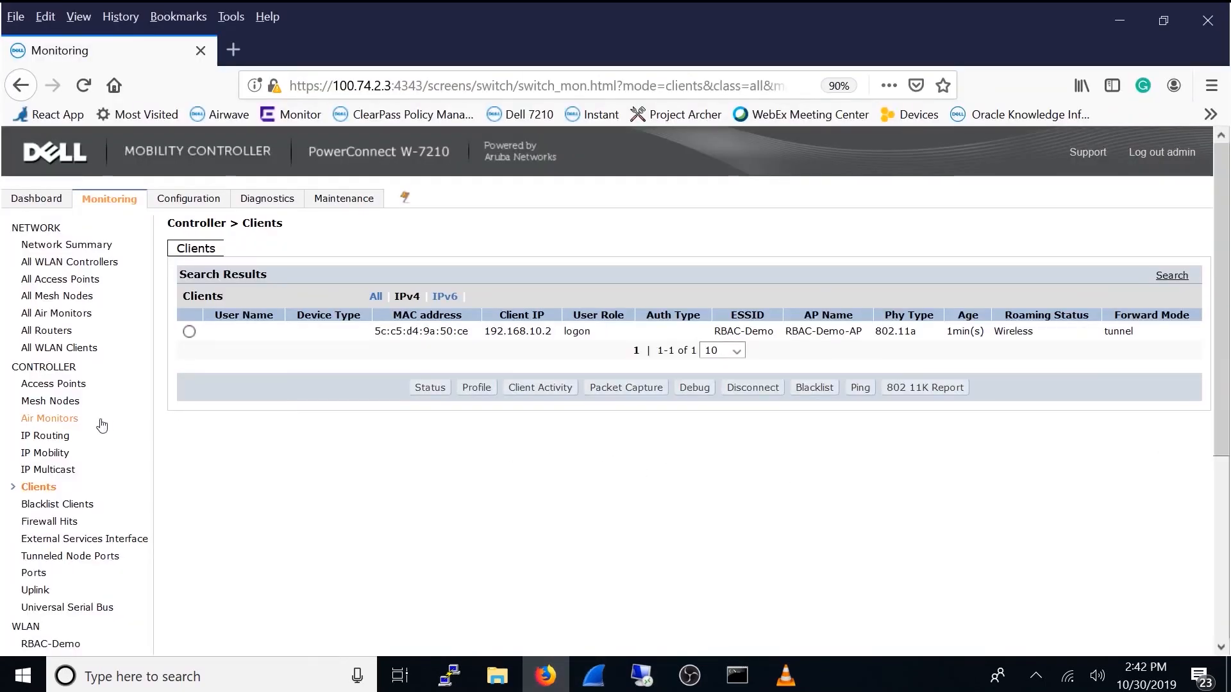
click(45, 488)
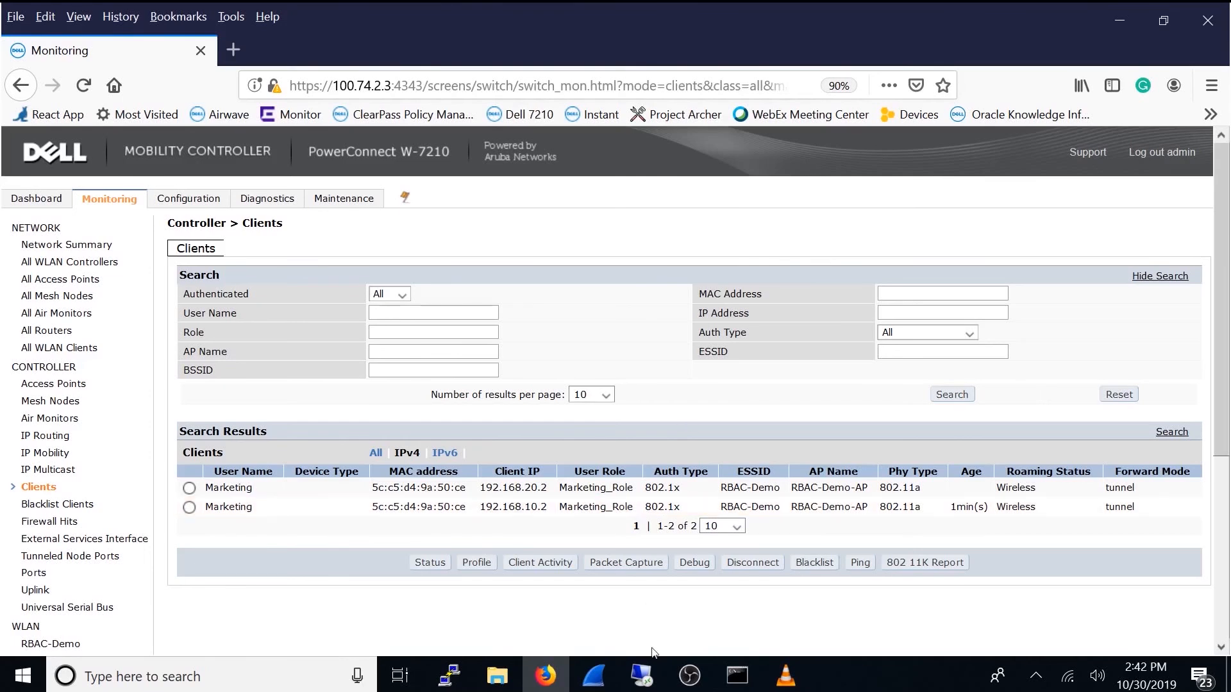
Step: Switch to the Remote Desktop session, rerun ipconfig in the Command Prompt, and highlight the Wi-Fi adapter's IPv4 address
click(643, 675)
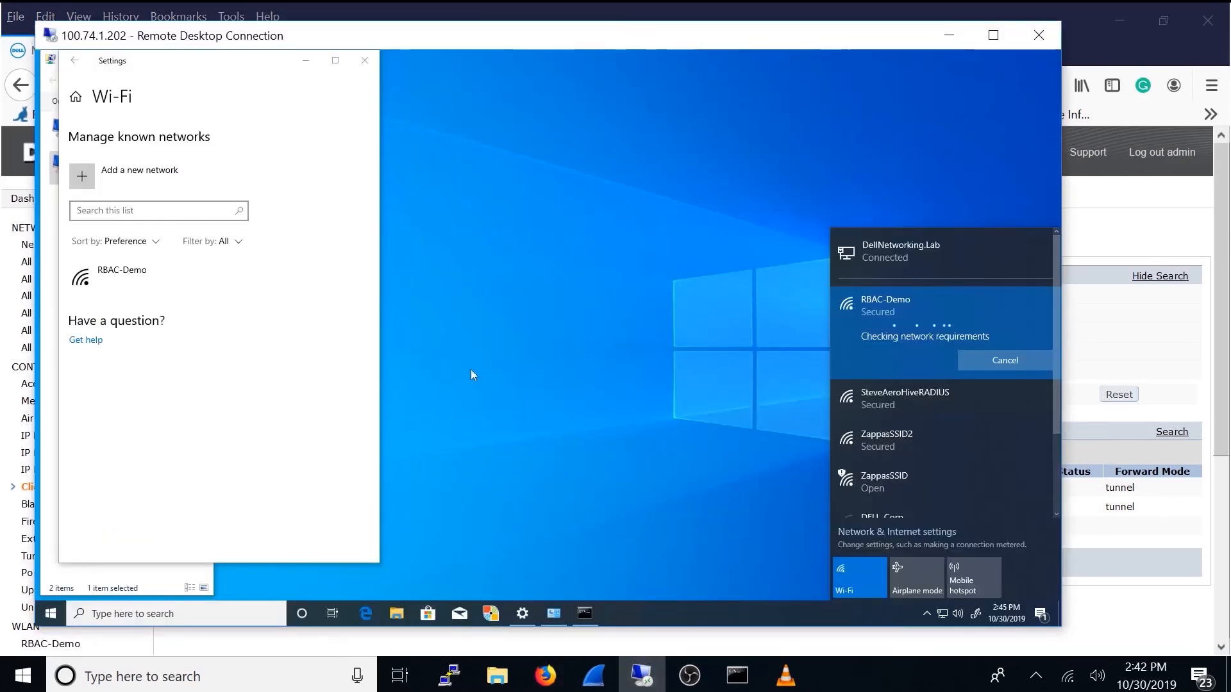
click(591, 613)
click(517, 418)
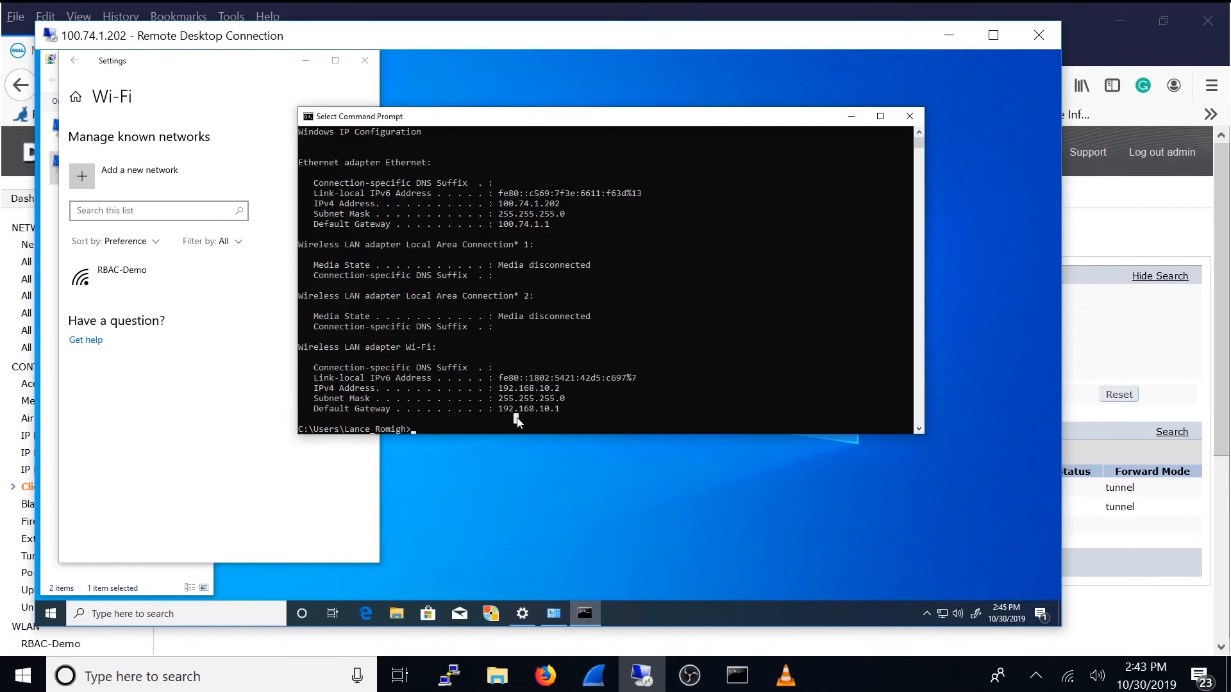
key(Up)
key(Return)
click(531, 410)
drag(566, 390, 501, 395)
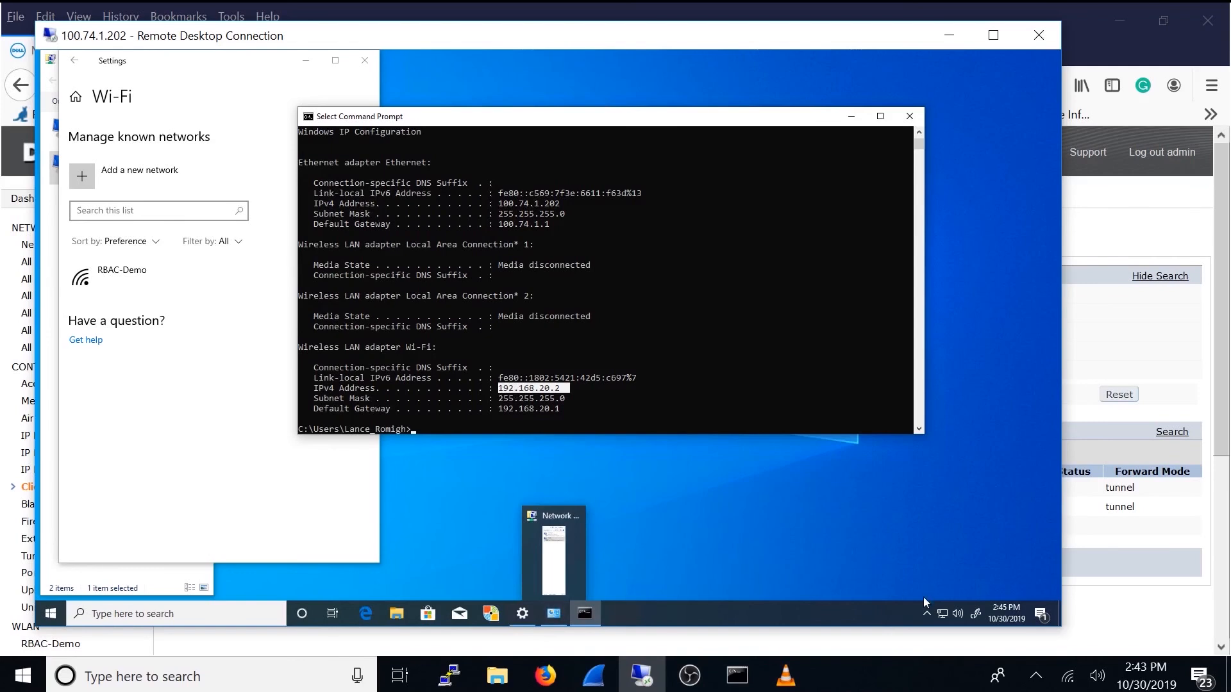
Step: Disconnect the remote client from RBAC-Demo and forget the network in the known Wi-Fi networks
click(942, 613)
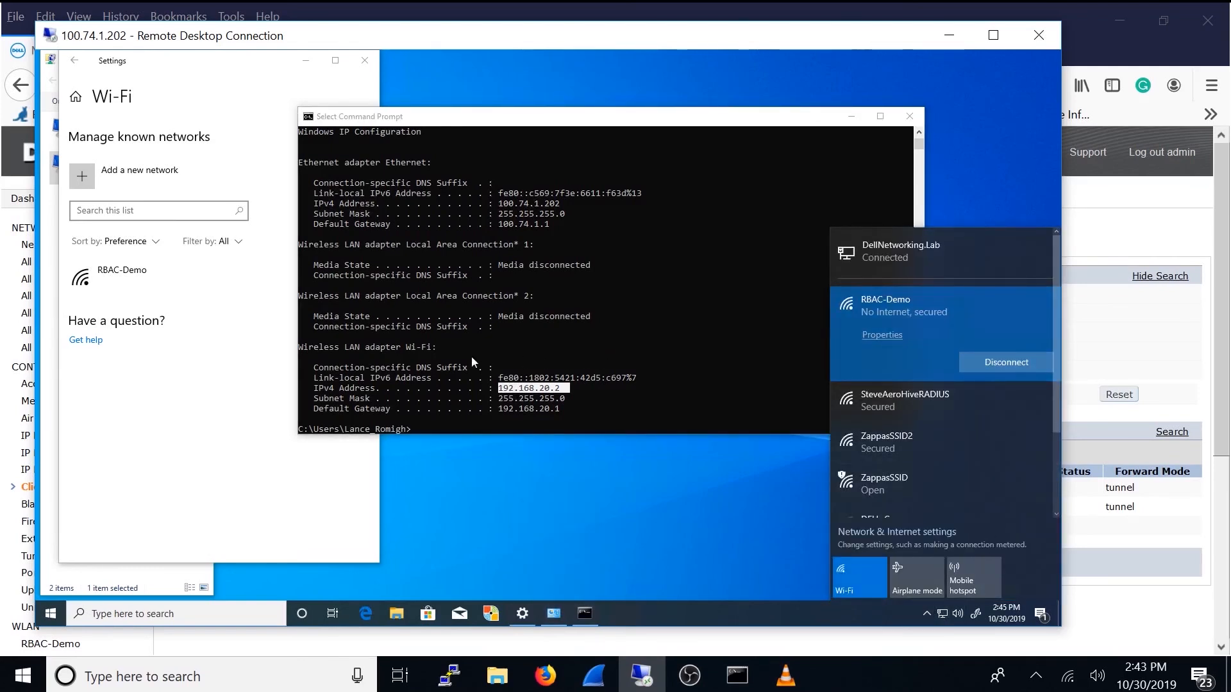
click(1007, 363)
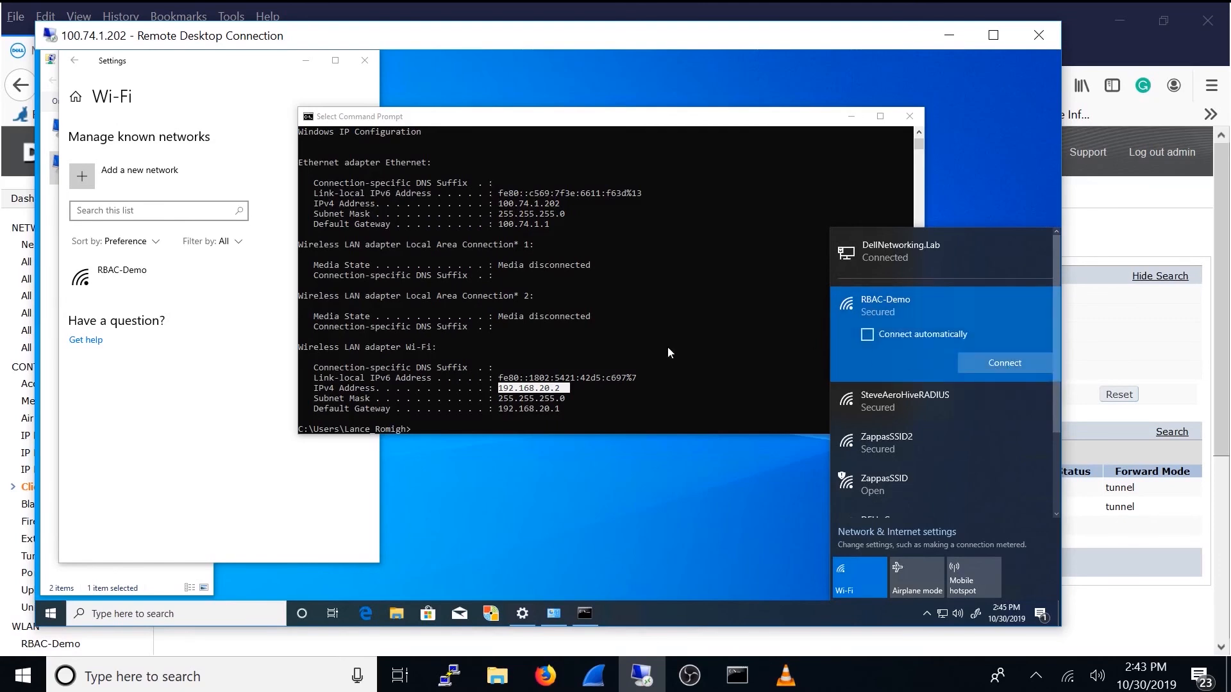
click(225, 367)
click(333, 277)
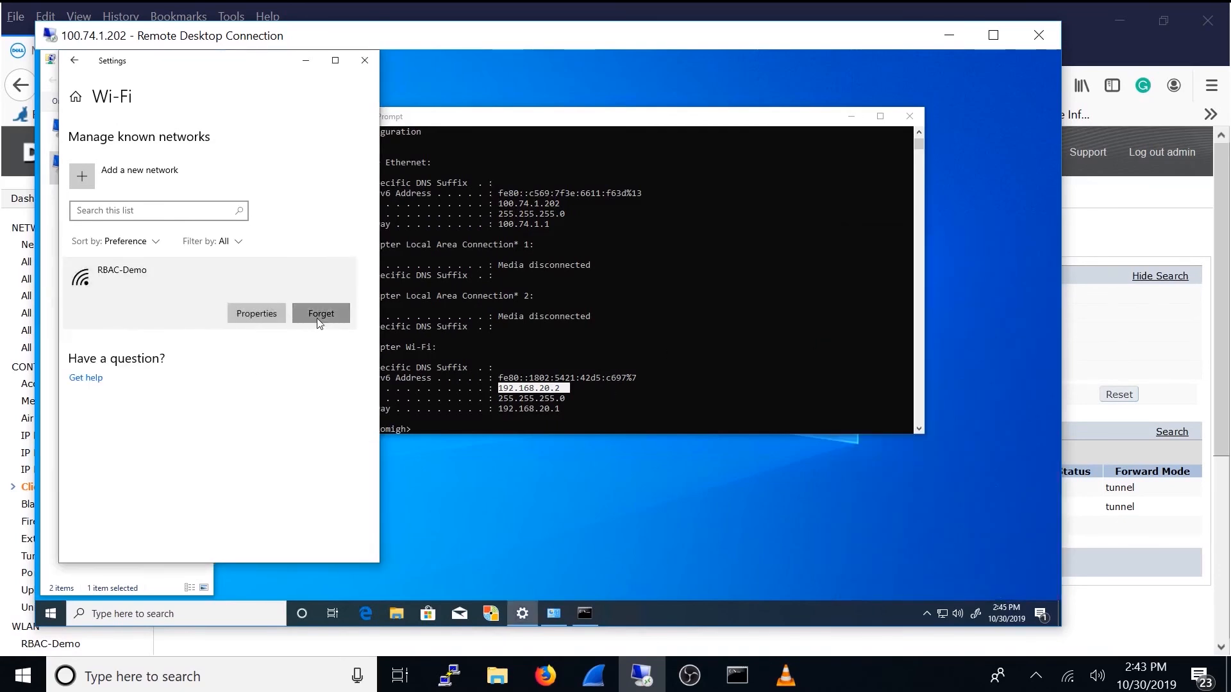
click(320, 318)
Step: Start a new connection to RBAC-Demo and switch to Wireshark to select the latest EAP Request, Identity frame
click(945, 615)
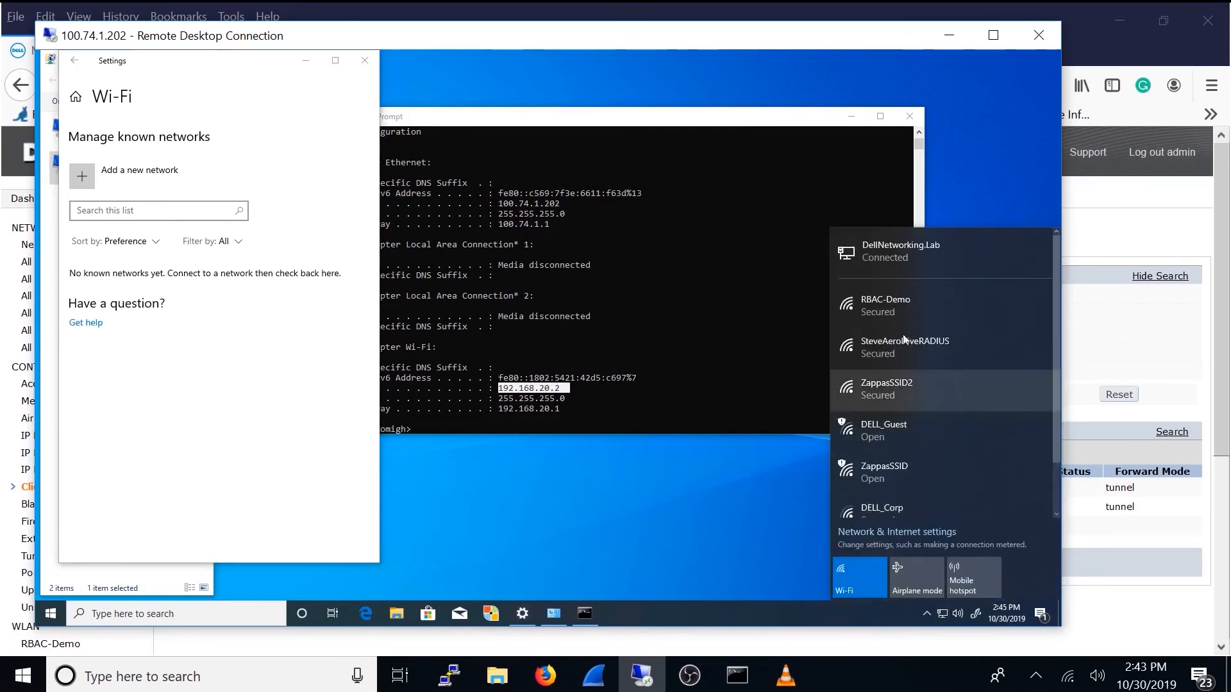
click(891, 313)
click(997, 365)
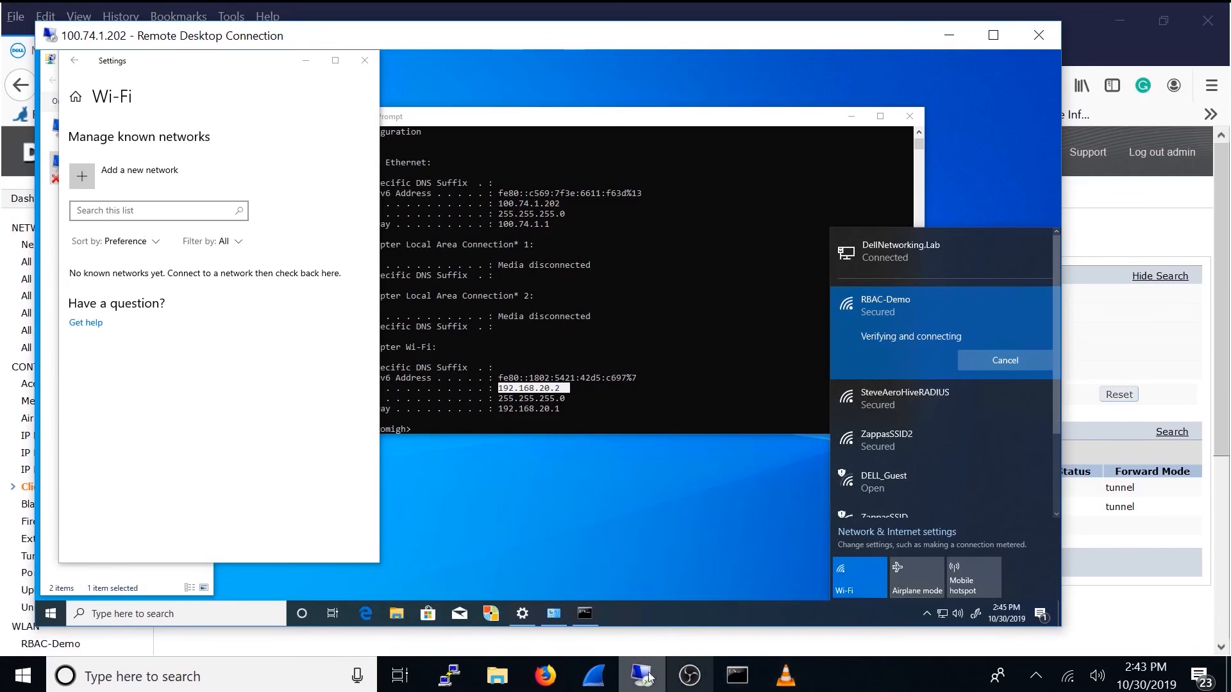
click(593, 676)
scroll(1028, 381, down, 10)
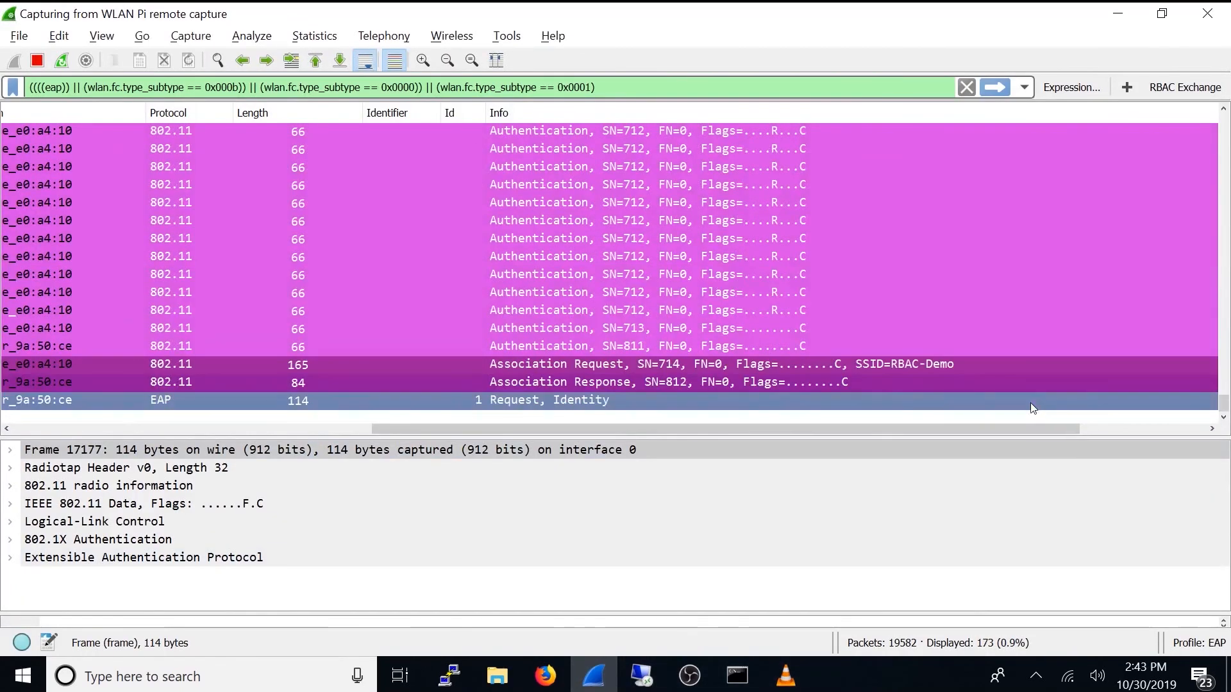
click(641, 401)
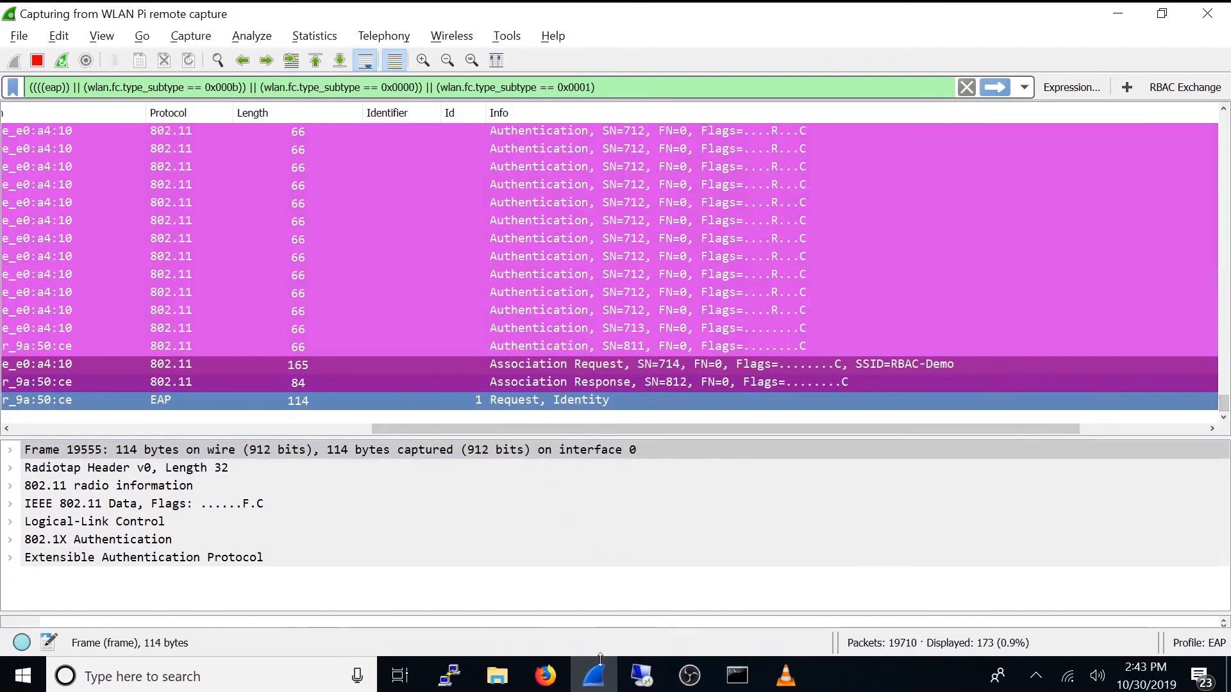
Step: Switch to the Remote Desktop session, sign in to RBAC-Demo as Contractor with the account password, and accept the connection prompt
click(641, 677)
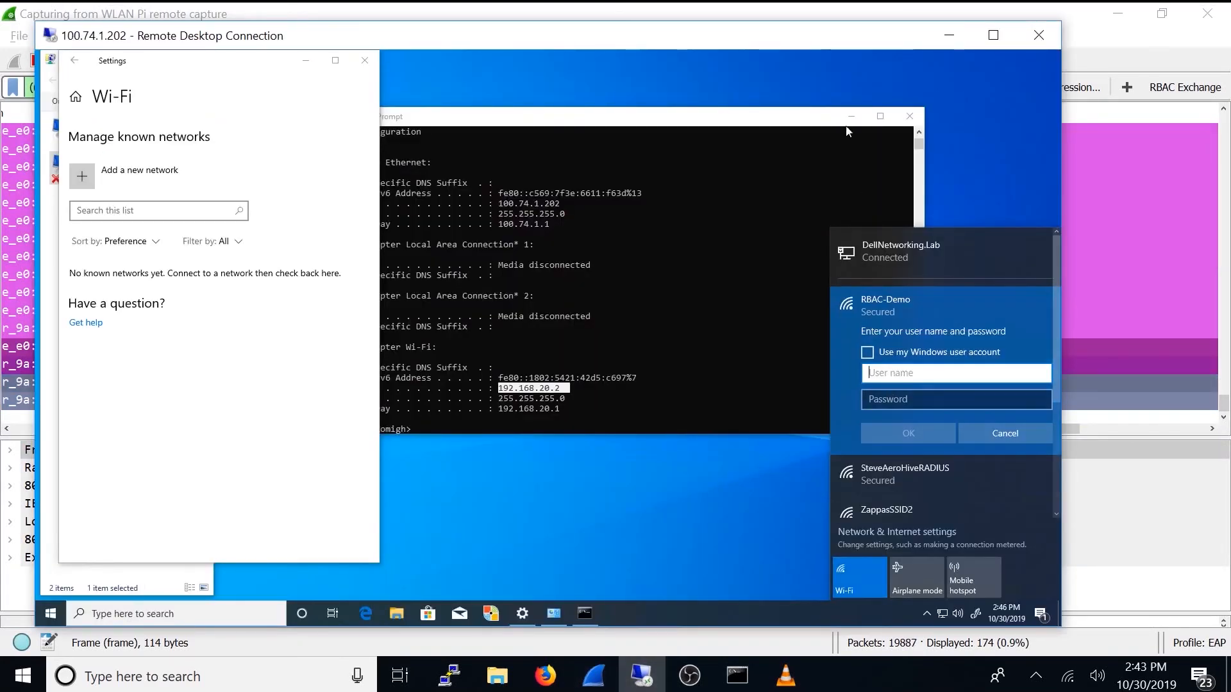
text(Contractor)
key(Tab)
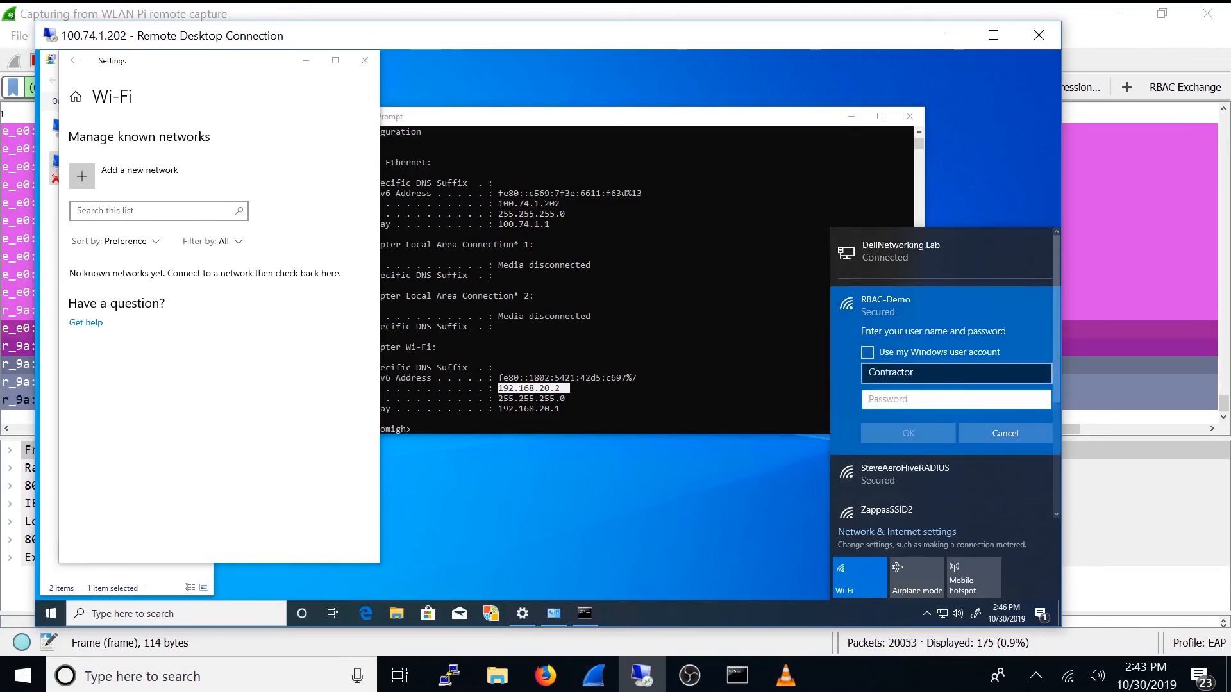
text(***********)
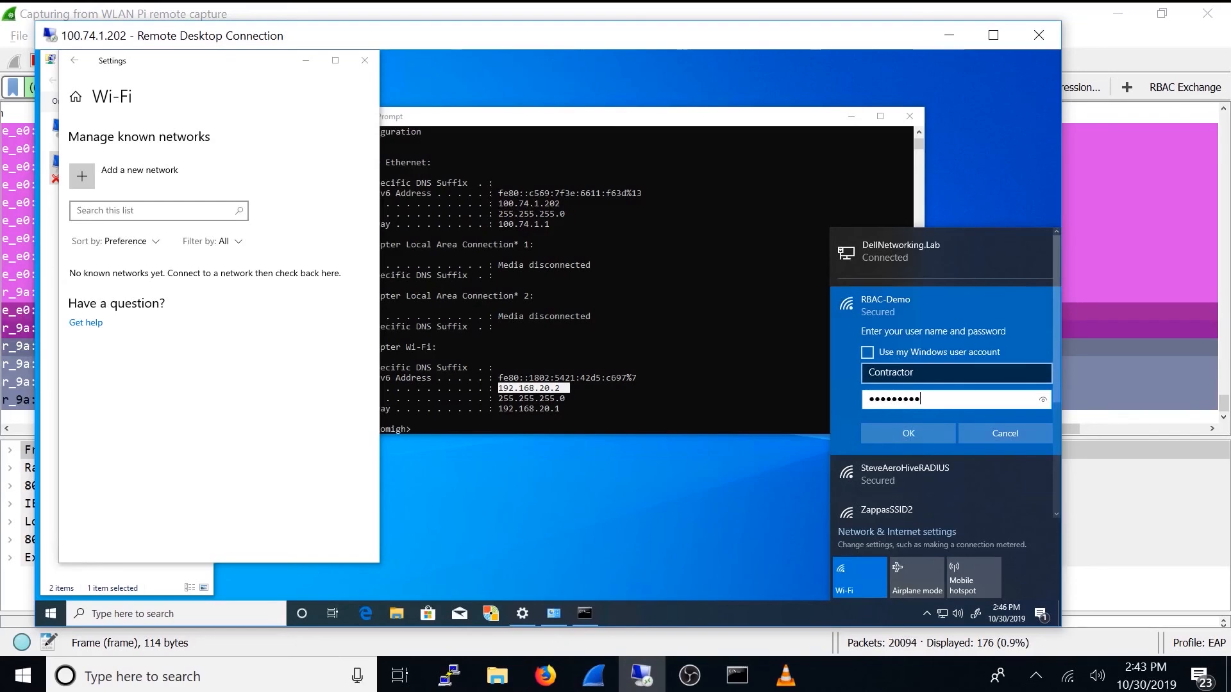
click(933, 435)
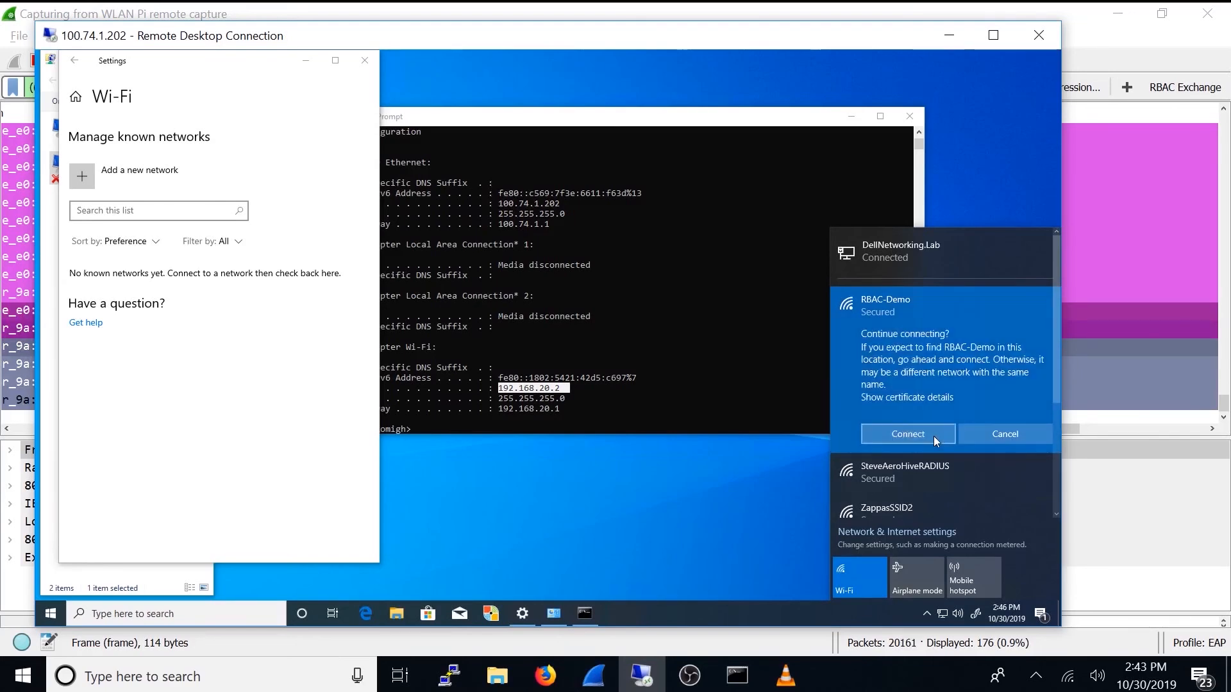
click(933, 436)
click(934, 436)
Step: Switch to Wireshark to select the latest EAP Success frame, and rerun ipconfig in the Remote Desktop session
click(1070, 426)
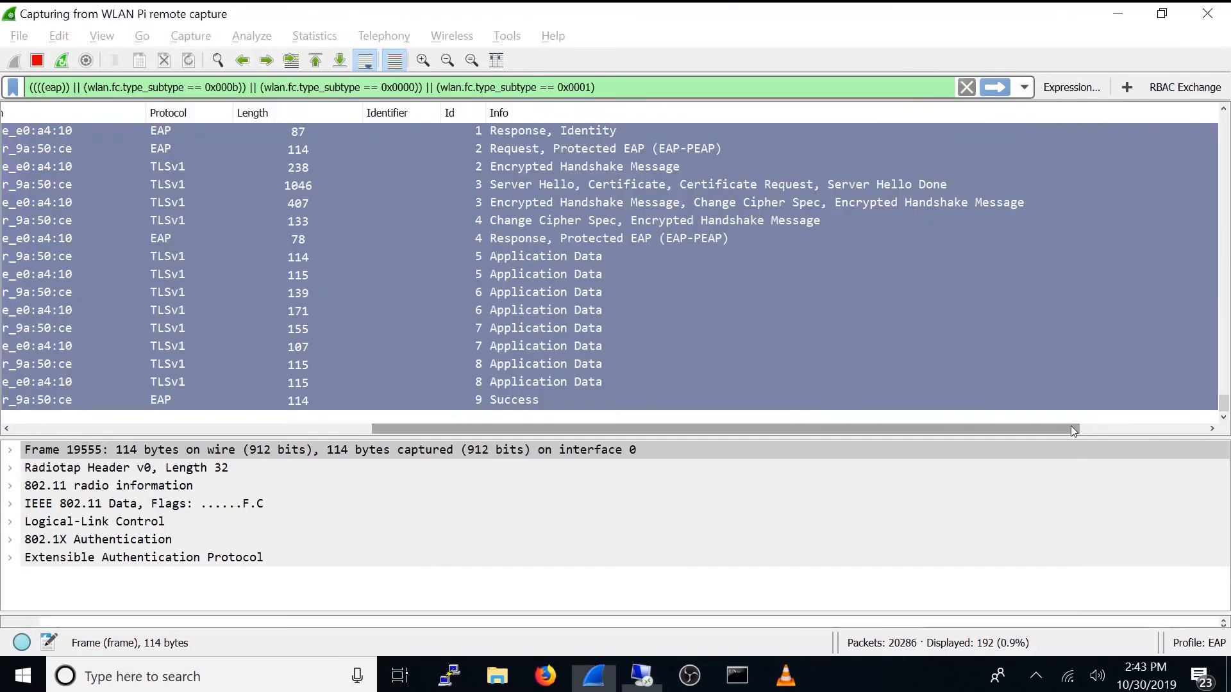
click(542, 400)
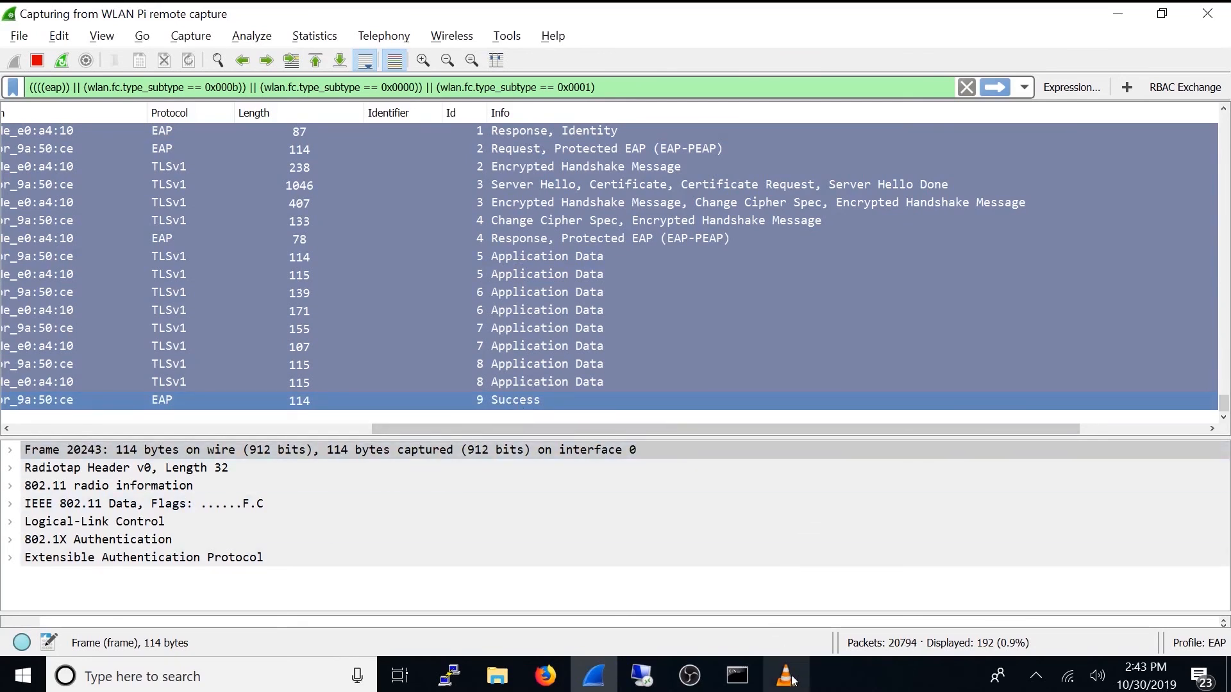
click(643, 678)
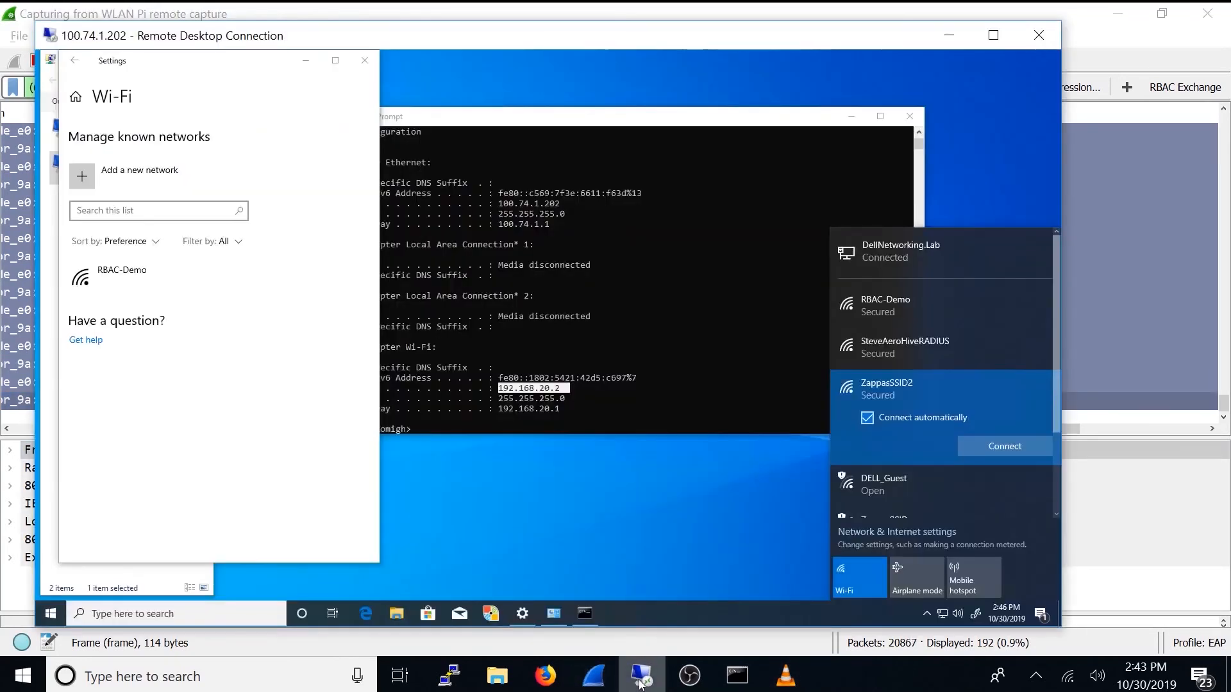
click(484, 431)
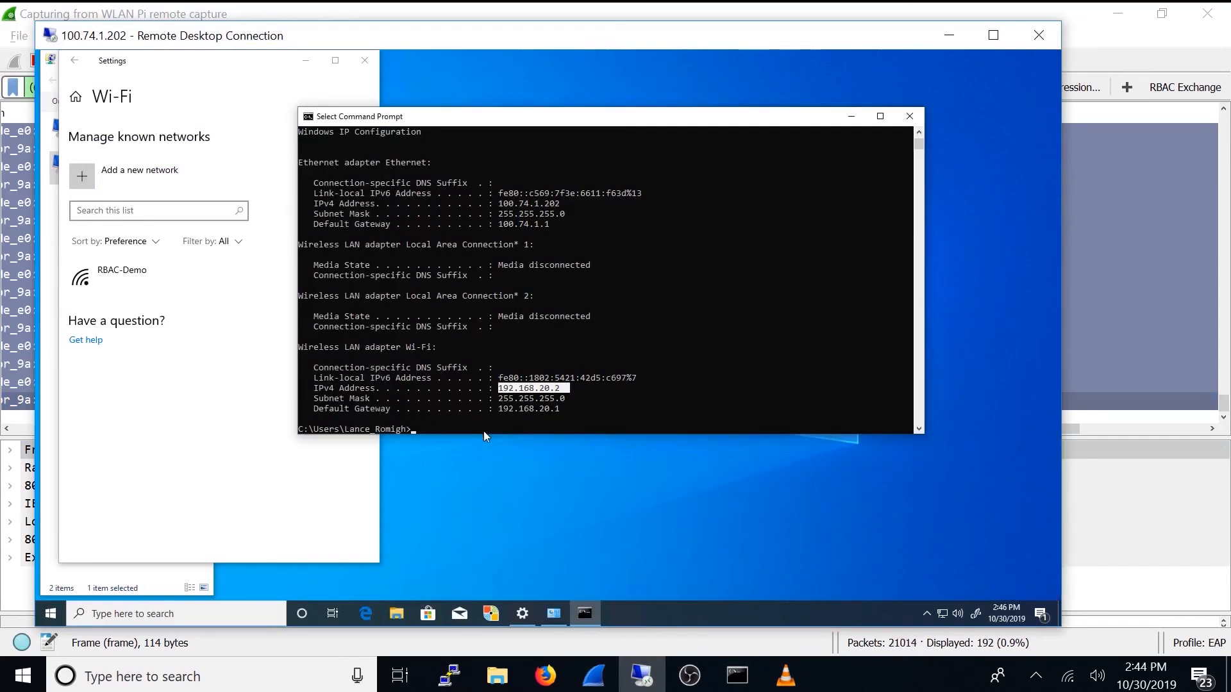
key(Up)
key(Return)
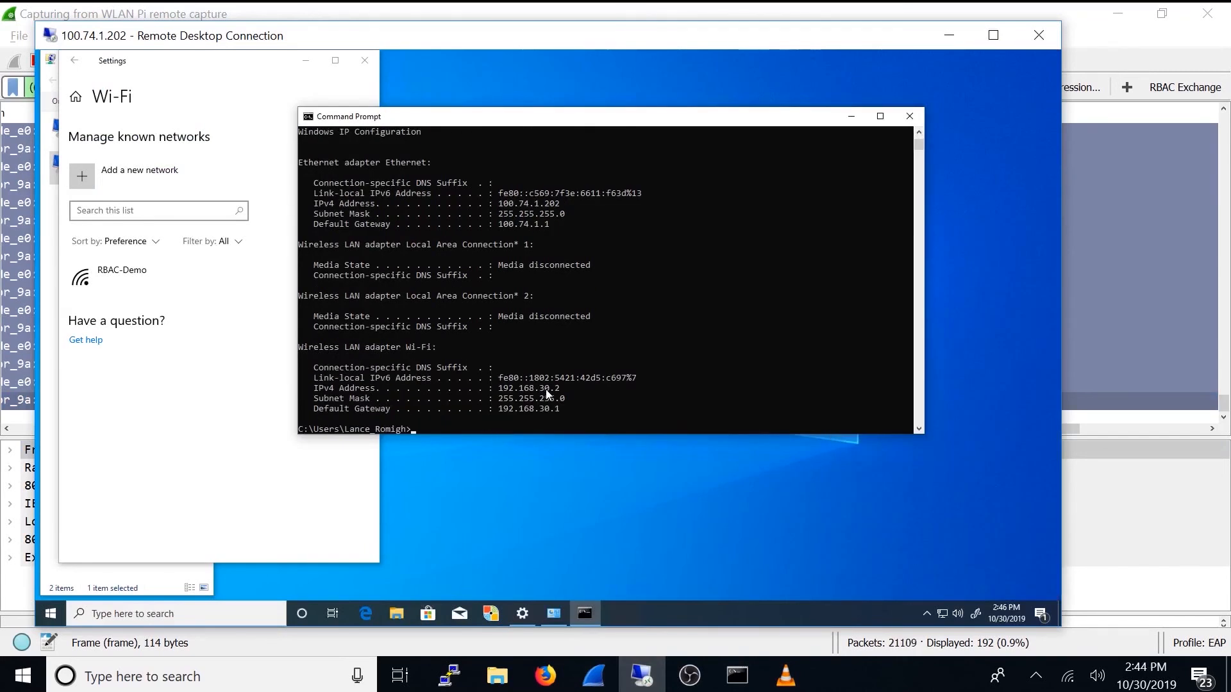
Step: Switch to Firefox, check the user role assigned to the Contractor client in the clients list, and minimize the browser
click(553, 683)
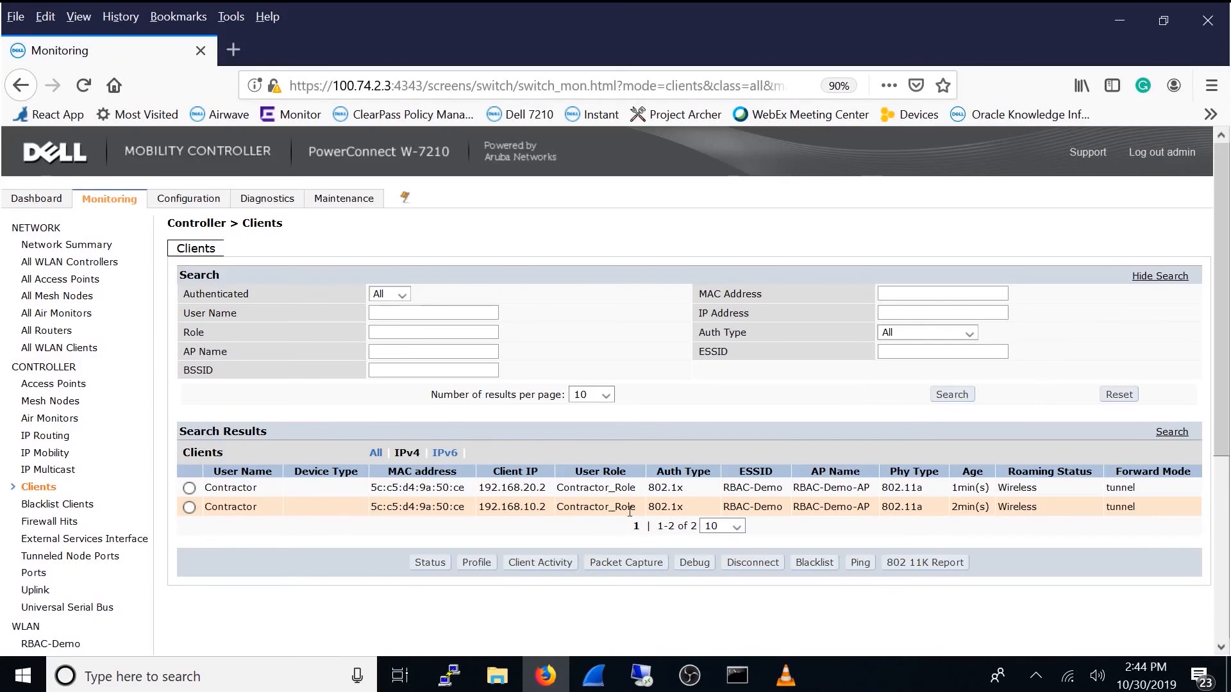
drag(640, 510, 562, 509)
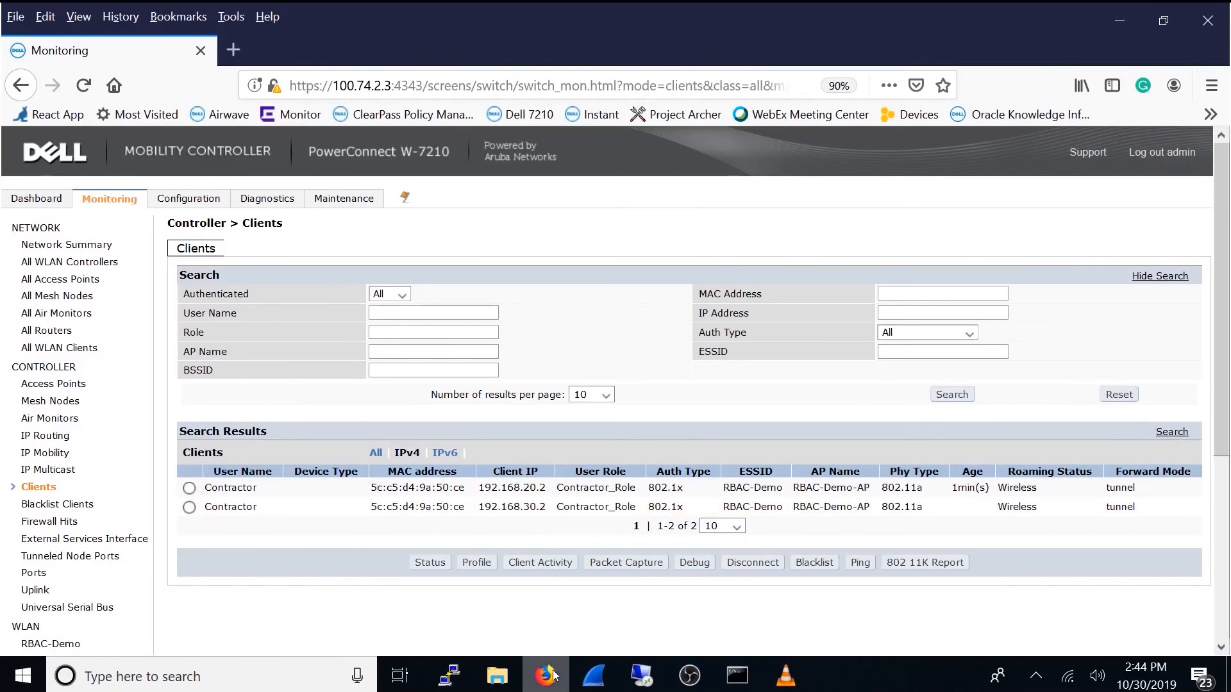
mouse_move(555, 675)
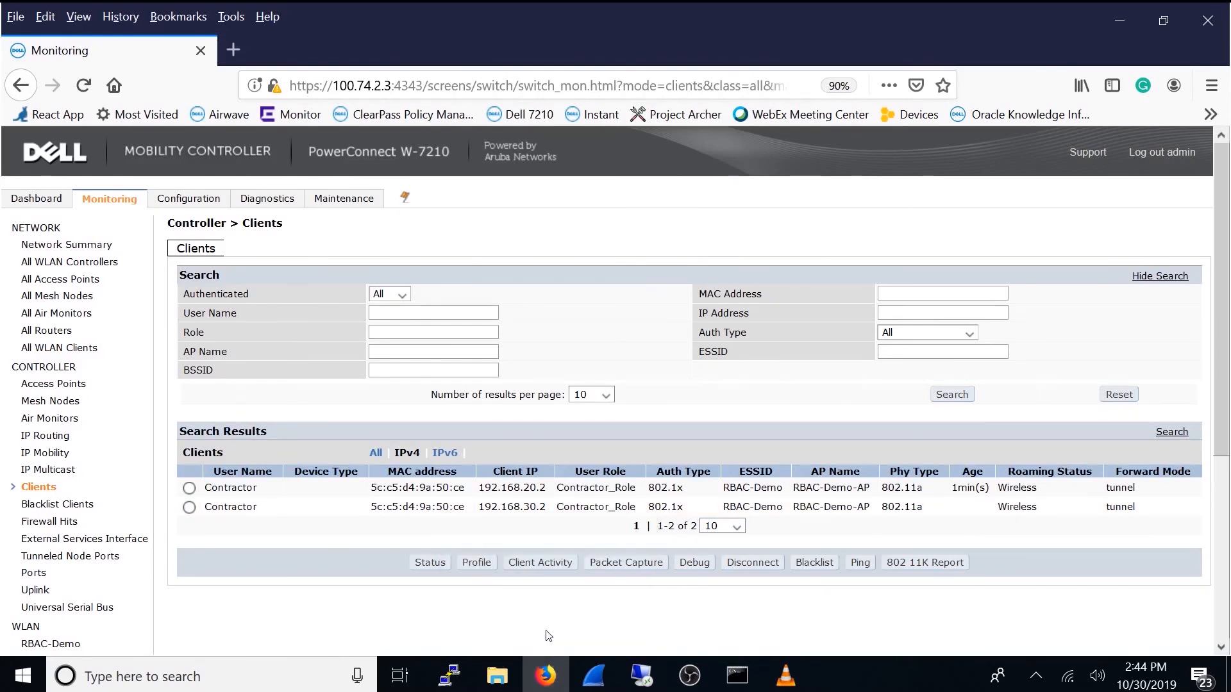
click(1120, 19)
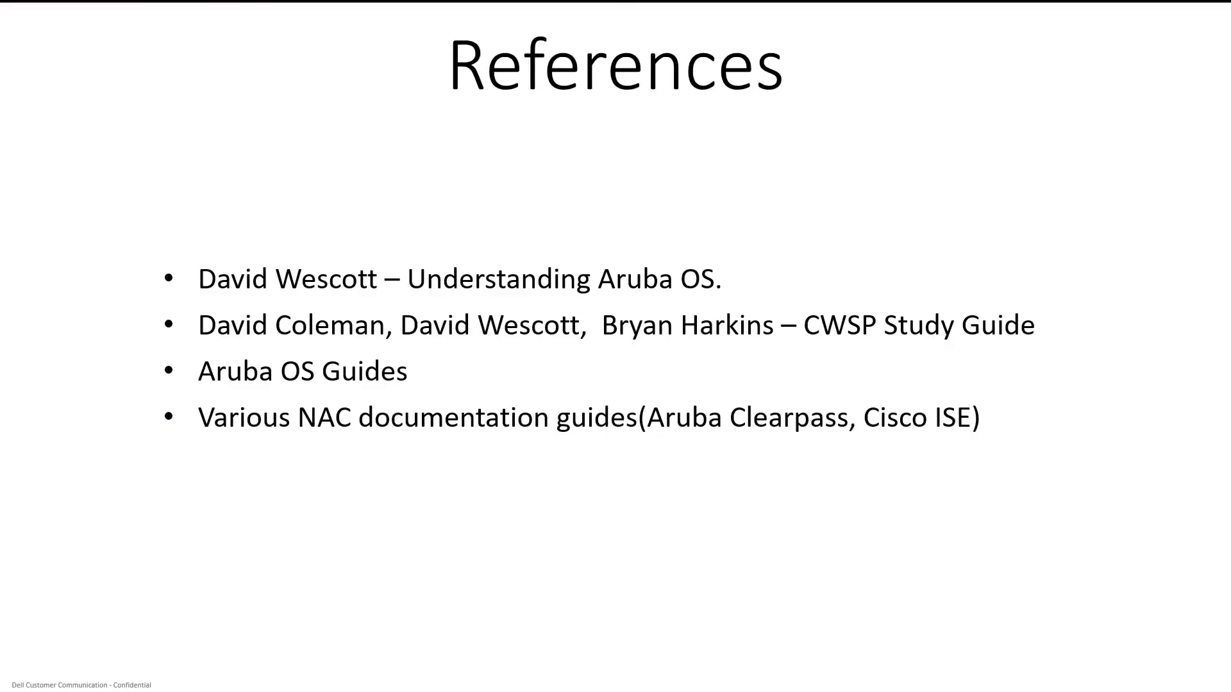